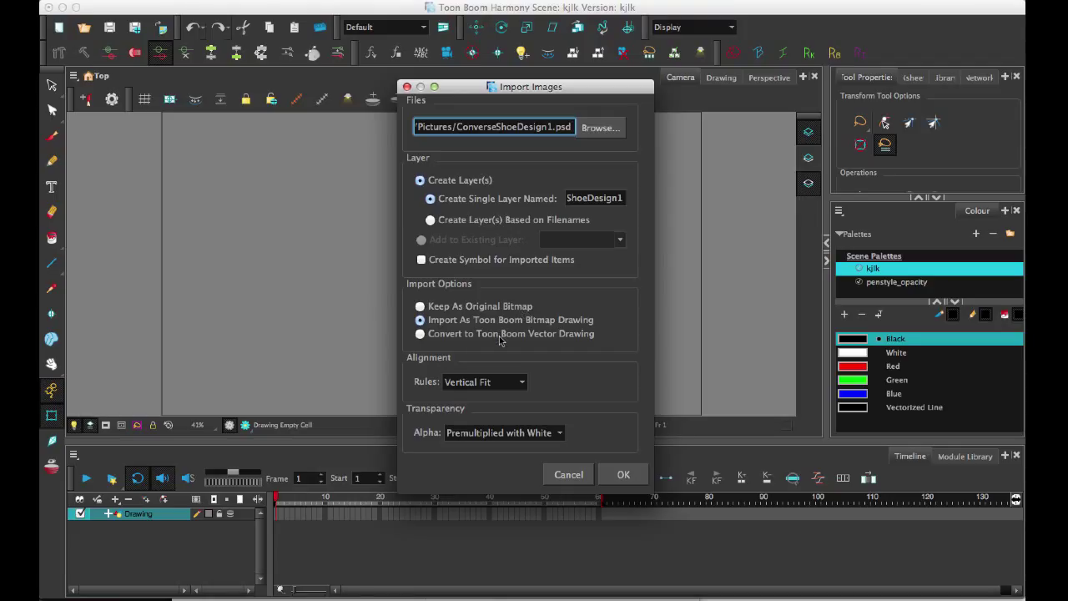
Step: Set ConverseShoeDesign1.psd to import as a Toon Boom Bitmap Drawing with Straight alpha, and accept the import options
left_click(501, 334)
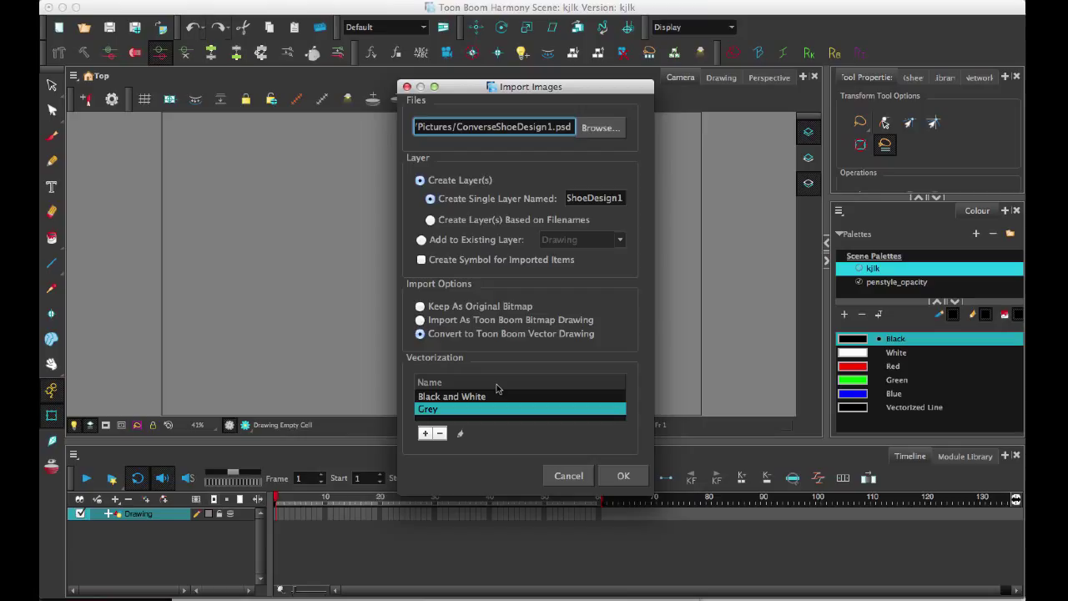
left_click(501, 322)
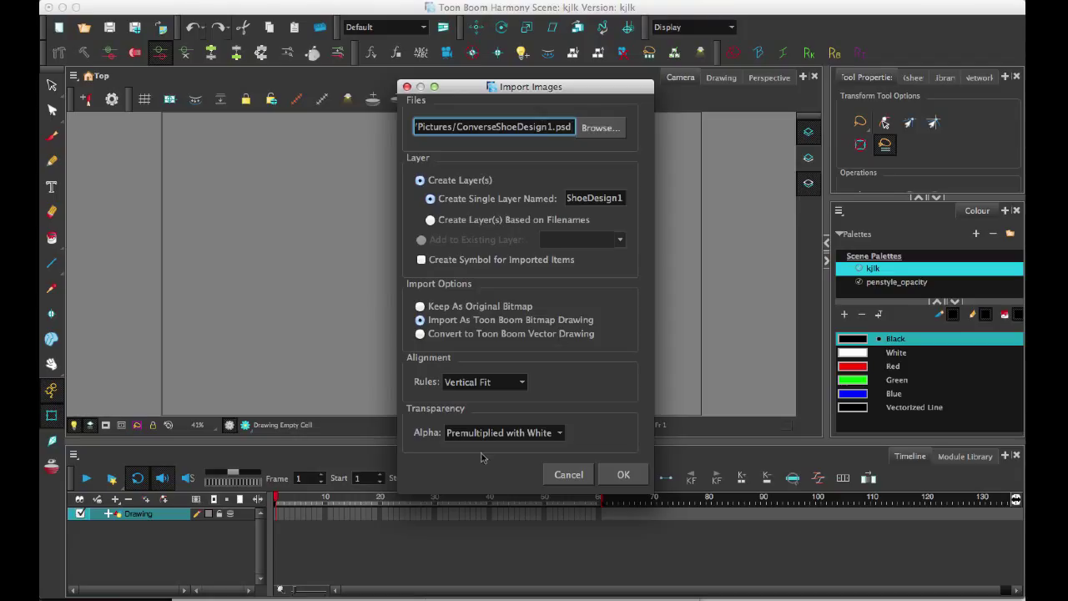
left_click(500, 433)
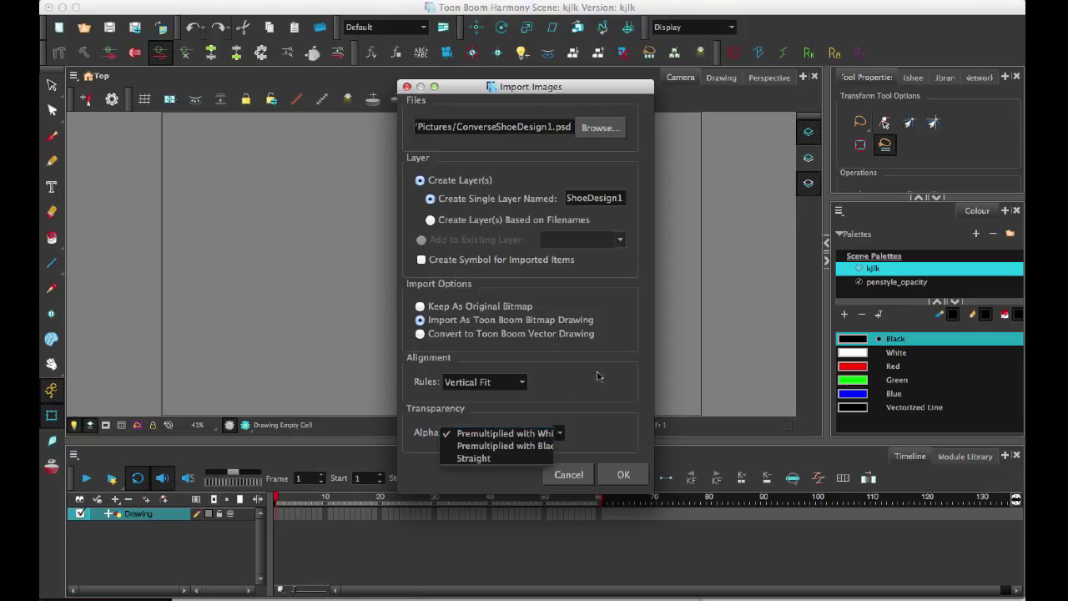
left_click(497, 458)
left_click(623, 474)
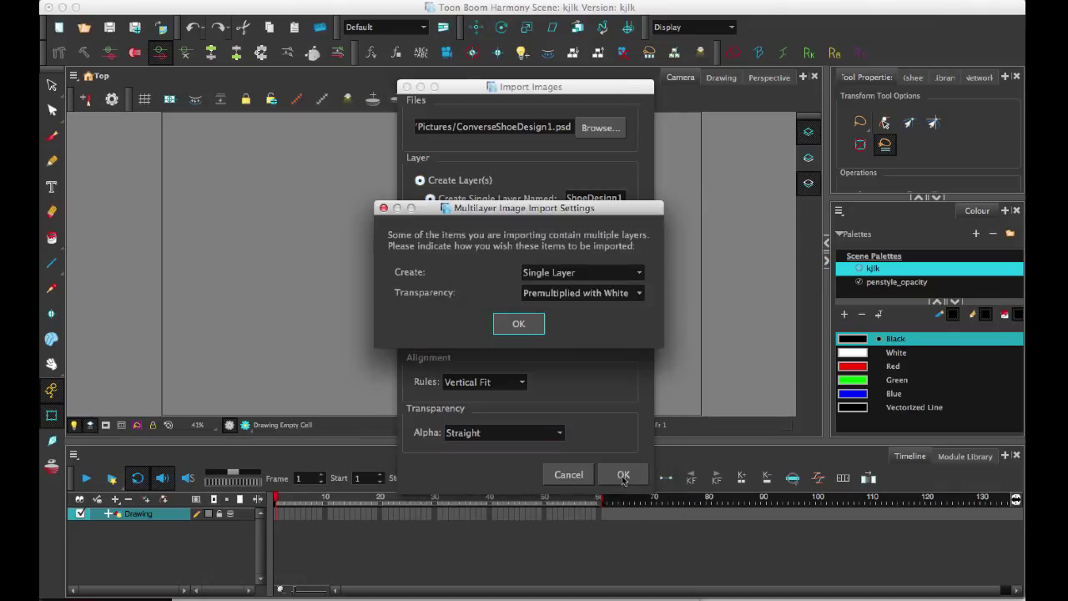
Step: Choose Single Layer and Straight transparency for the multilayer image, and complete the import
left_click(602, 277)
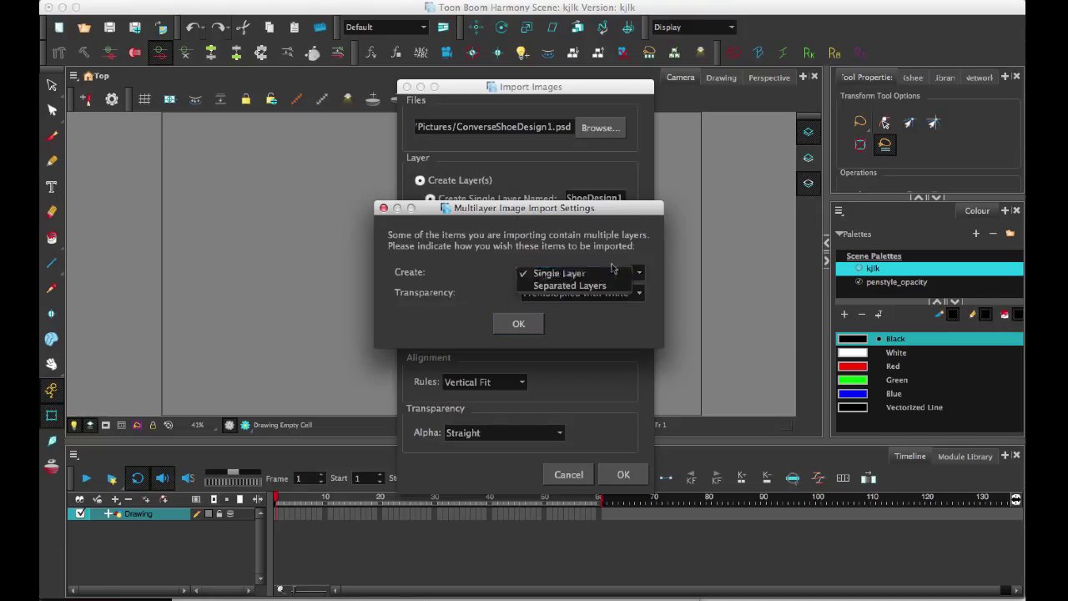
left_click(610, 286)
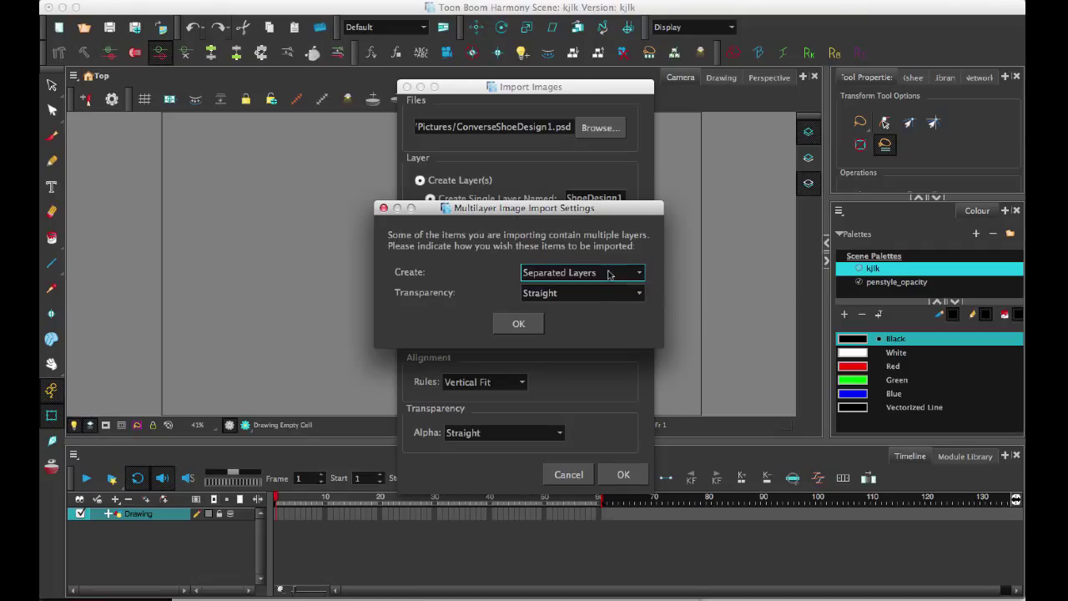
left_click(608, 275)
left_click(608, 263)
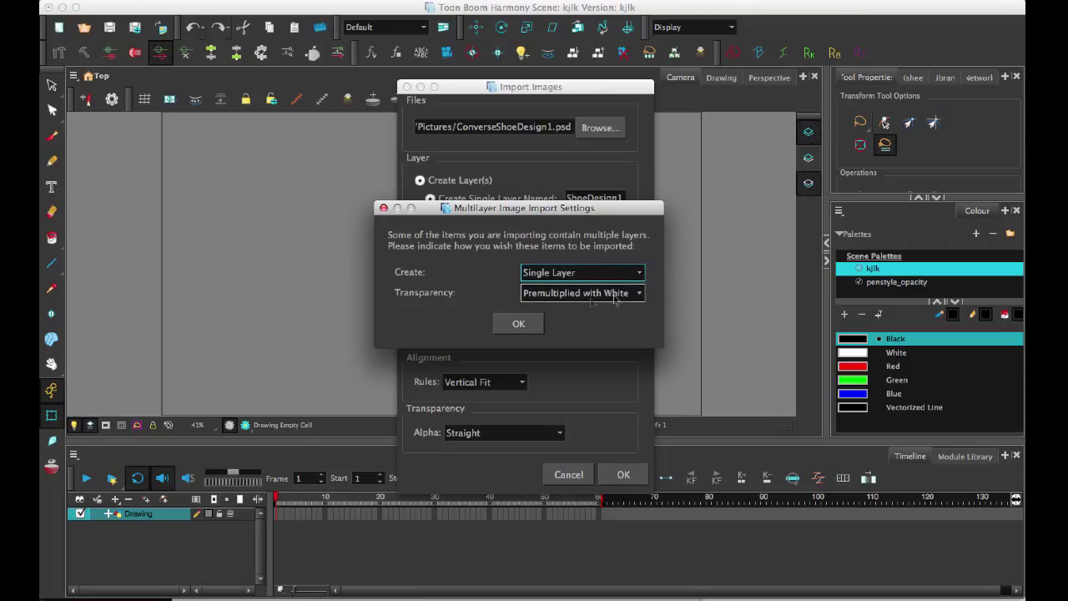
left_click(617, 296)
left_click(584, 318)
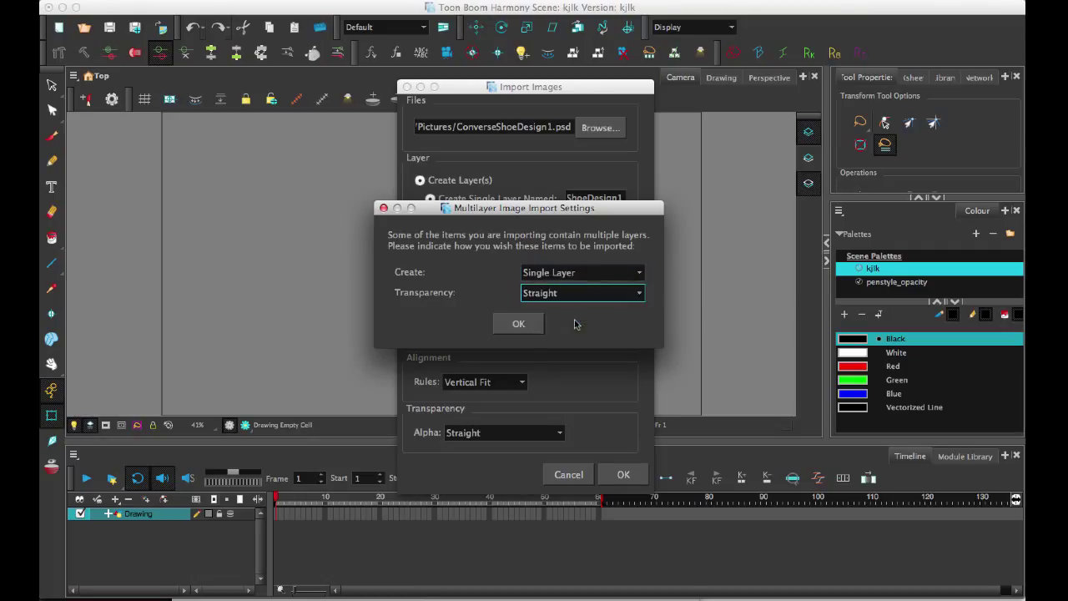
left_click(518, 324)
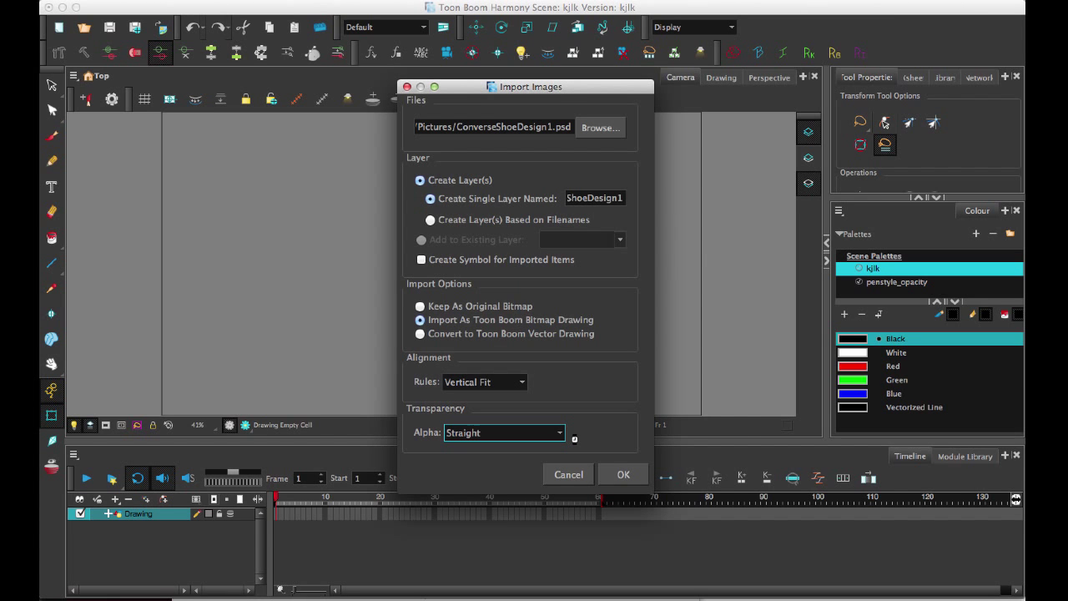
key("Return")
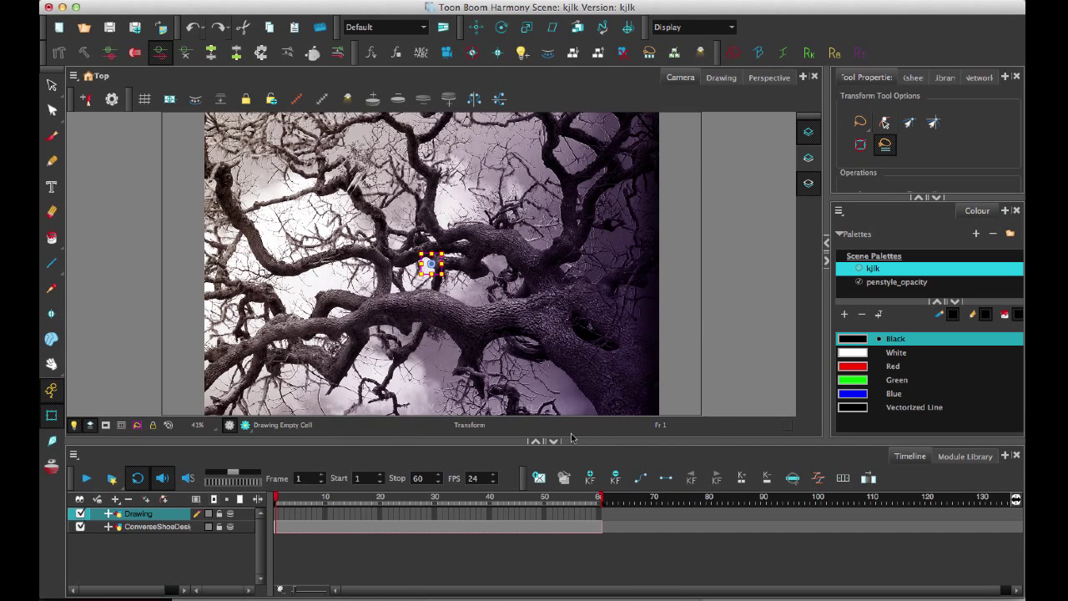
Step: Try a black brush stroke down the left edge of the imported tree image
left_click(718, 333)
key("space")
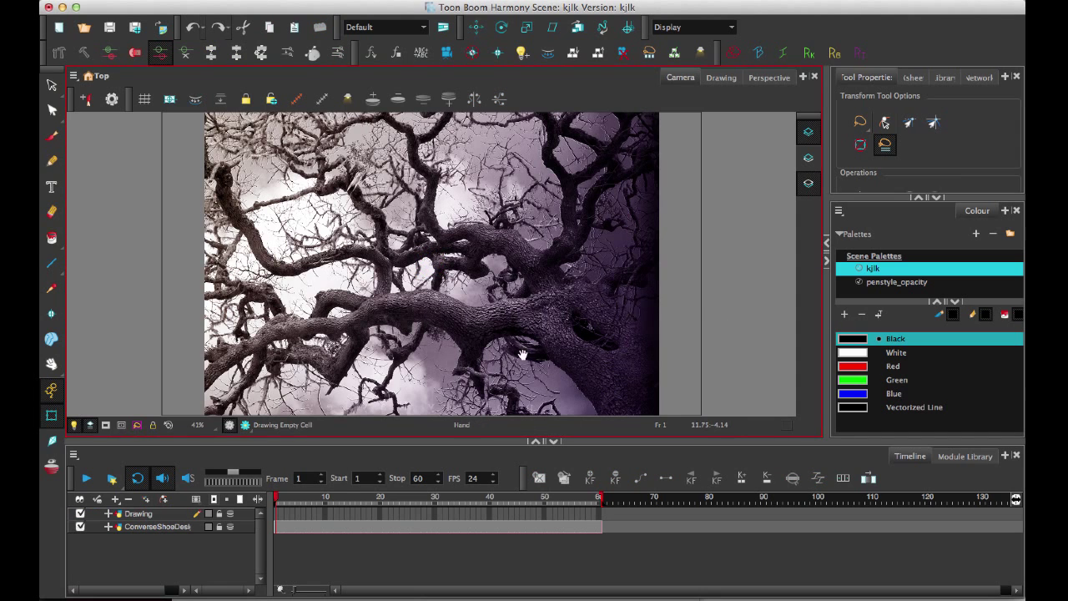
left_click_drag(524, 355, 528, 351)
key("2")
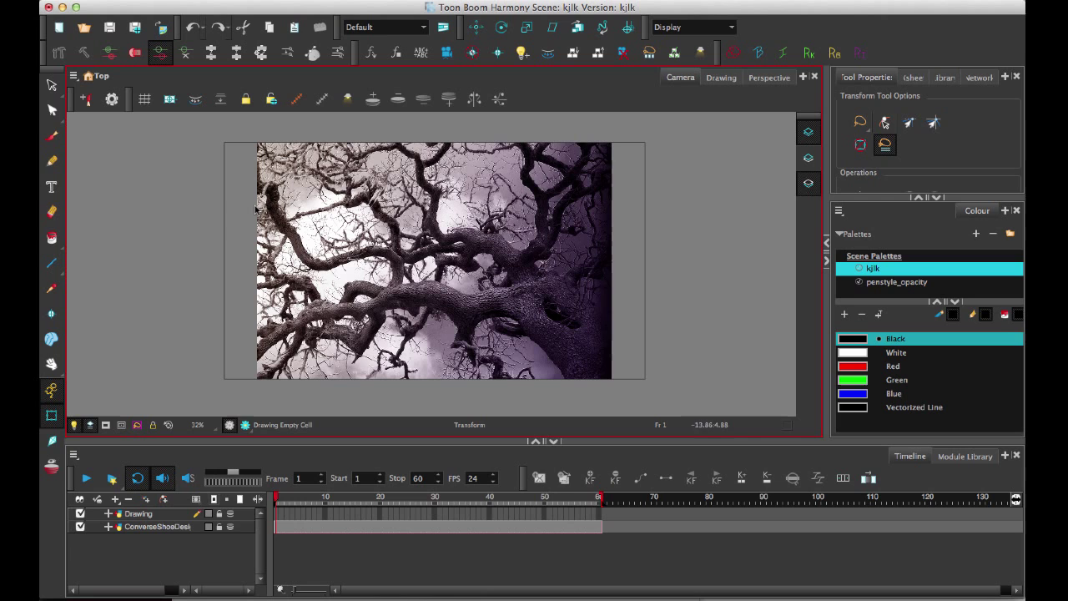
left_click(278, 528)
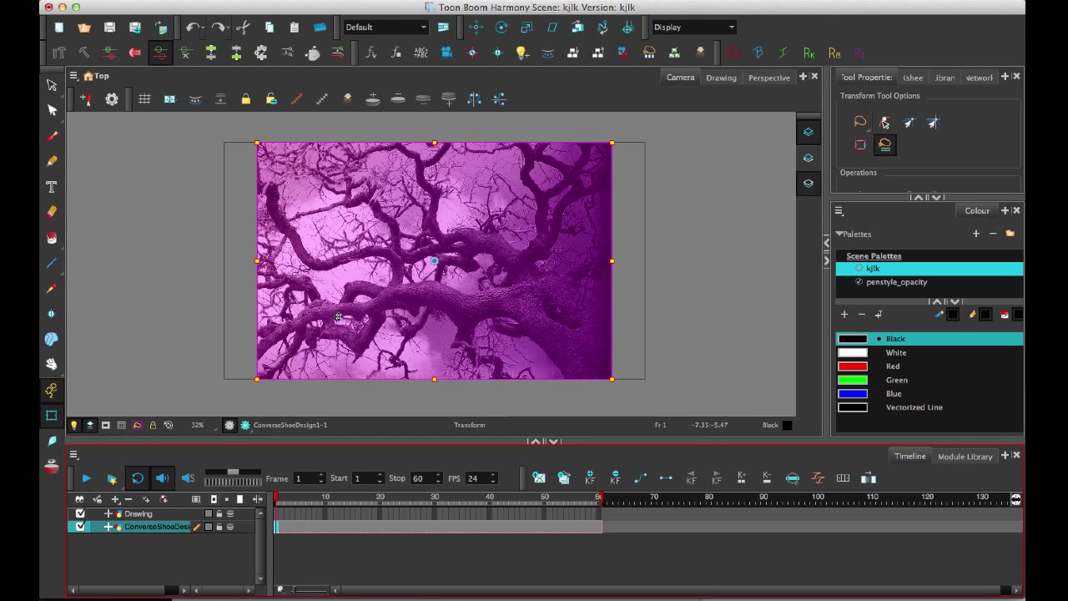
left_click(50, 136)
mouse_move(251, 185)
left_mouse_down()
mouse_move(213, 266)
mouse_move(244, 335)
left_mouse_up()
key("super+z")
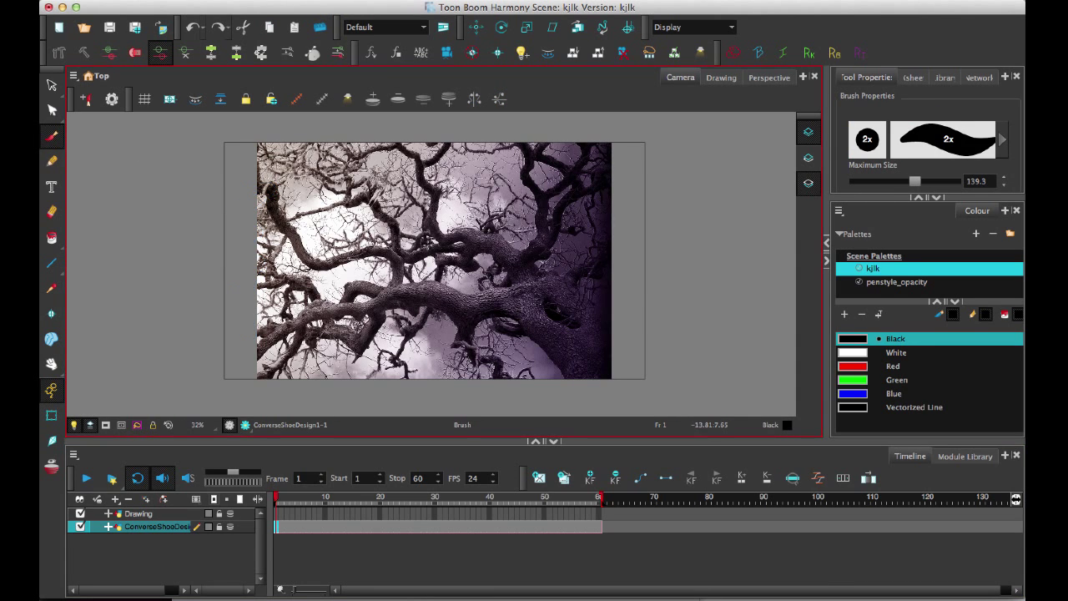
Step: Erase all four edges of the tree image with the soft bitmap eraser, working on the image's bitmap art layer
left_click(52, 212)
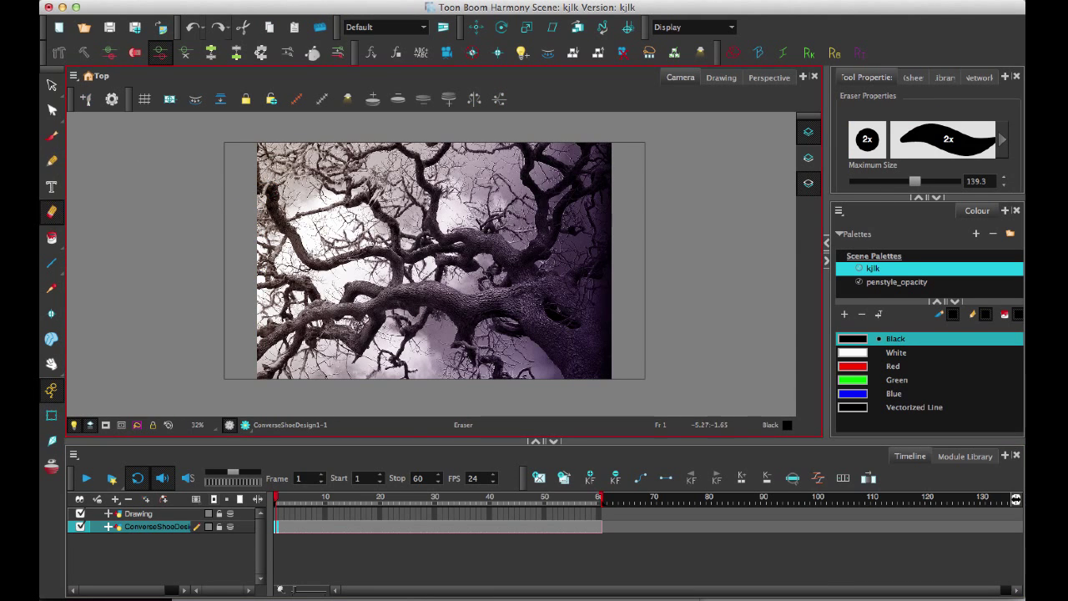
left_click(278, 527)
left_click(808, 158)
mouse_move(248, 140)
left_mouse_down()
mouse_move(239, 213)
mouse_move(278, 204)
mouse_move(311, 255)
mouse_move(243, 293)
mouse_move(254, 136)
mouse_move(284, 377)
left_mouse_up()
left_click_drag(254, 146, 259, 328)
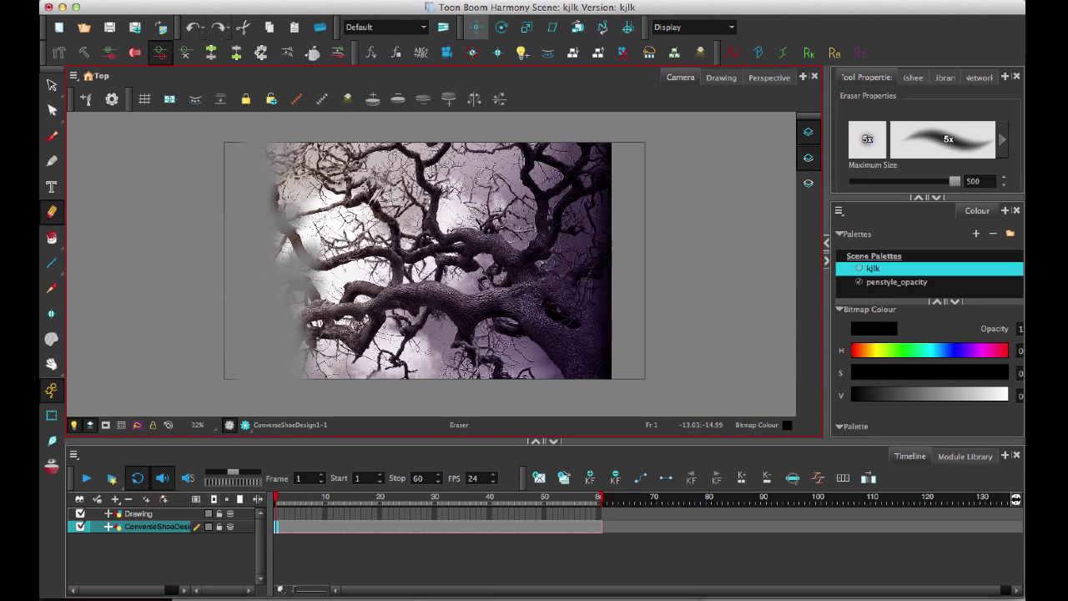
key("super+z")
mouse_move(261, 142)
left_mouse_down()
mouse_move(260, 372)
mouse_move(253, 126)
mouse_move(342, 147)
mouse_move(607, 149)
mouse_move(275, 150)
mouse_move(609, 154)
mouse_move(614, 367)
mouse_move(608, 192)
mouse_move(618, 354)
mouse_move(605, 375)
left_mouse_up()
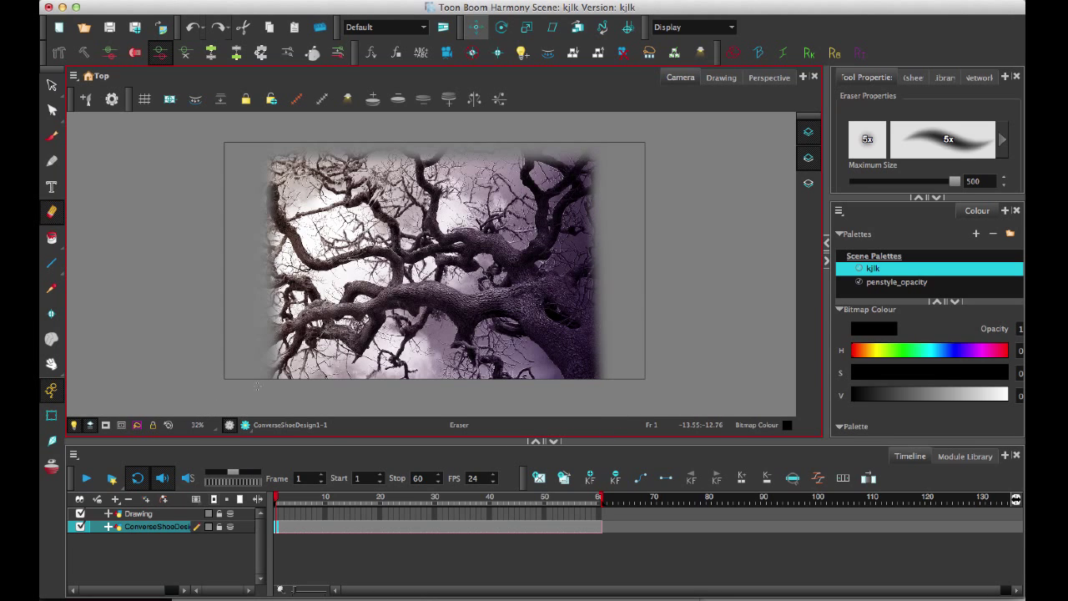
mouse_move(269, 371)
left_mouse_down()
mouse_move(643, 377)
mouse_move(238, 374)
mouse_move(613, 368)
left_mouse_up()
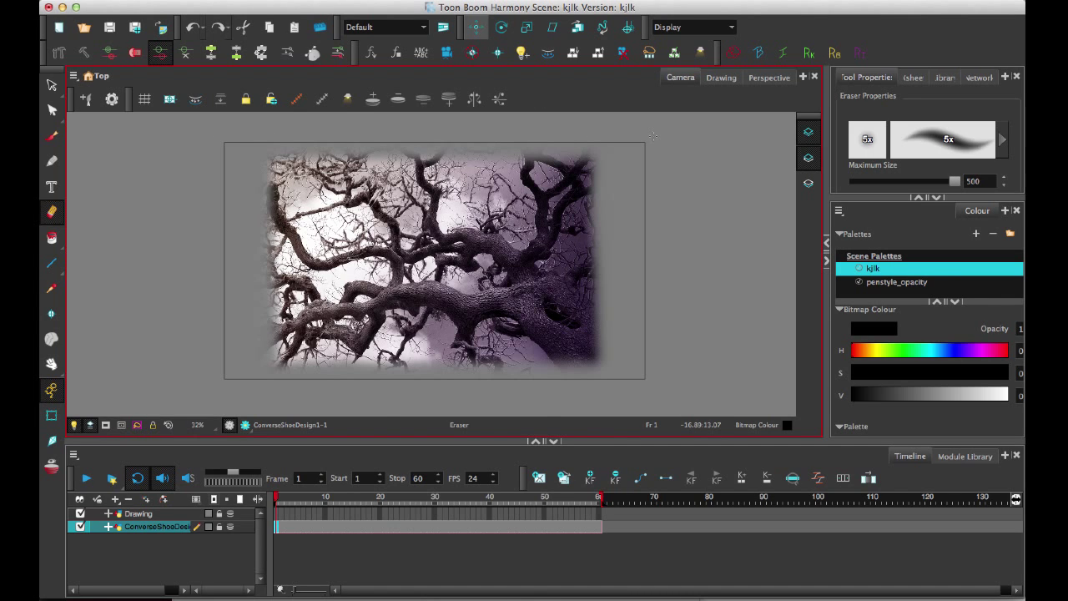
Step: Brush the tree's upper branches in black on frame 1 of the Drawing layer, tracing over the image
left_click(278, 528)
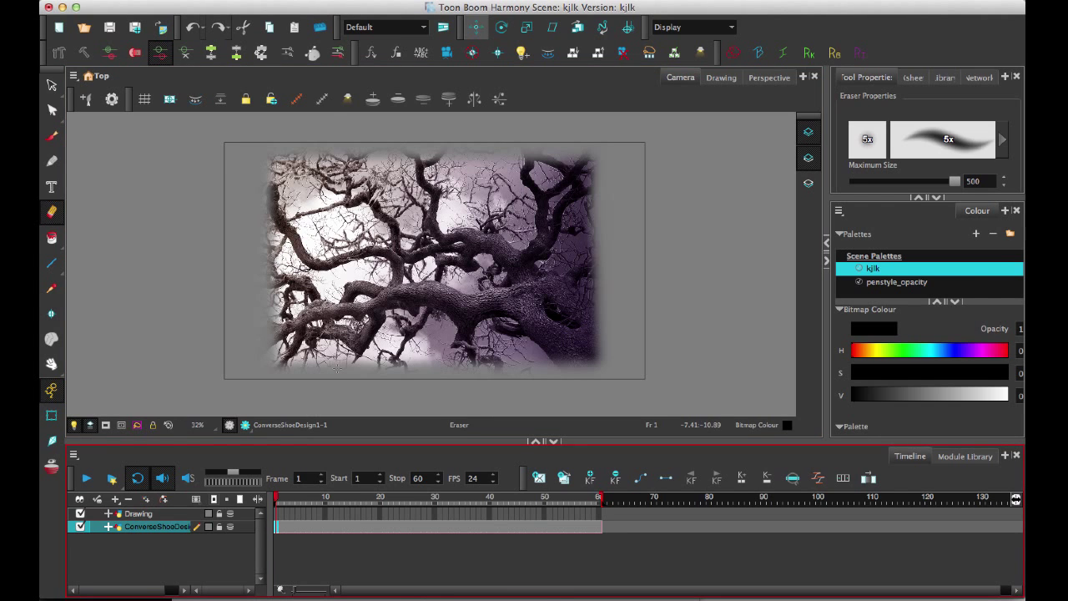
left_click(51, 86)
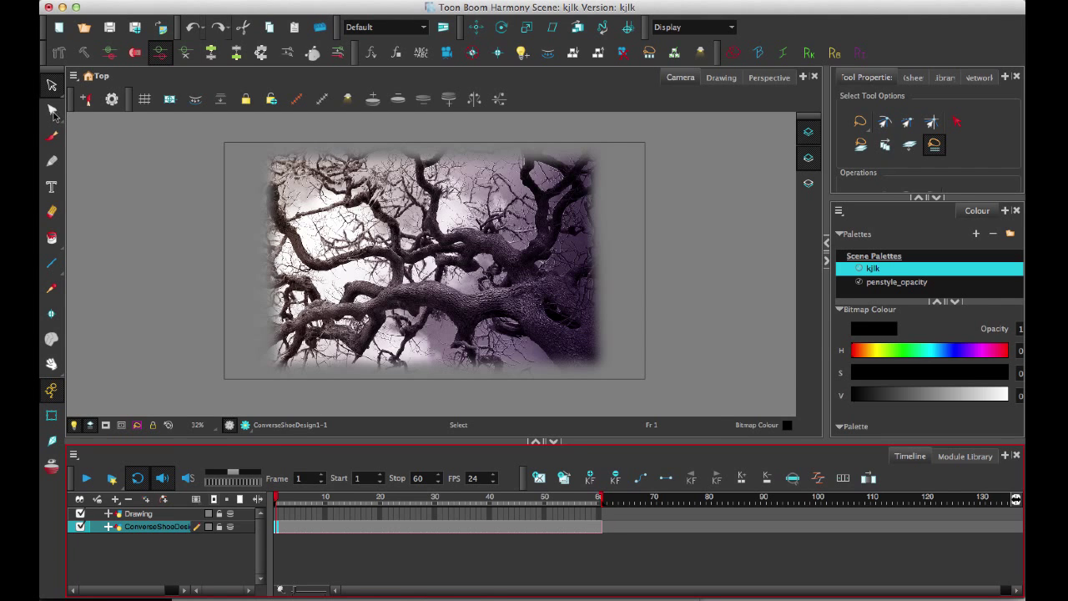
left_click(278, 515)
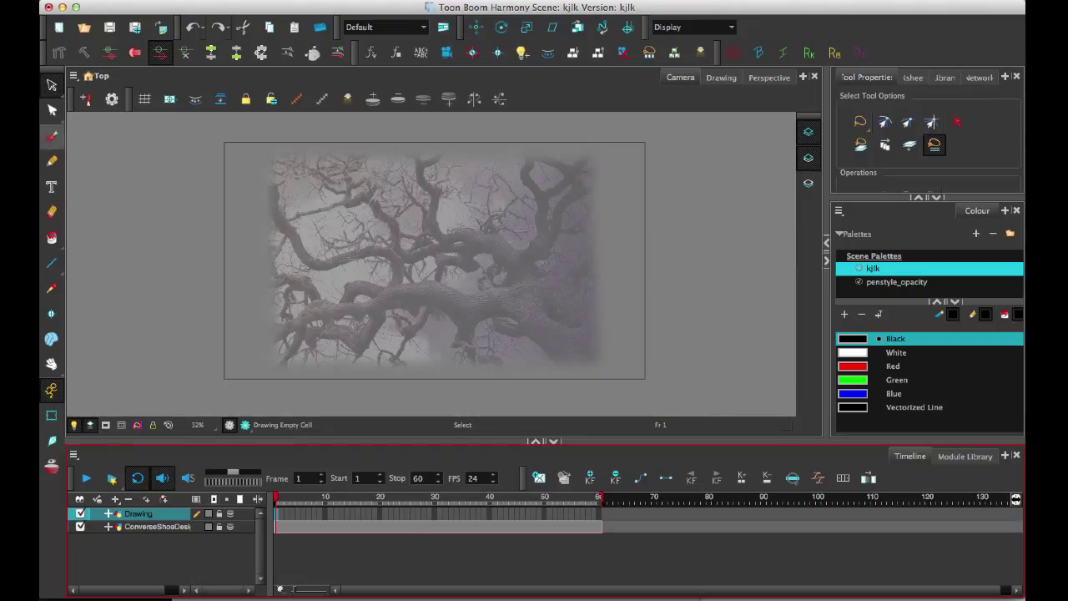
key("alt+b")
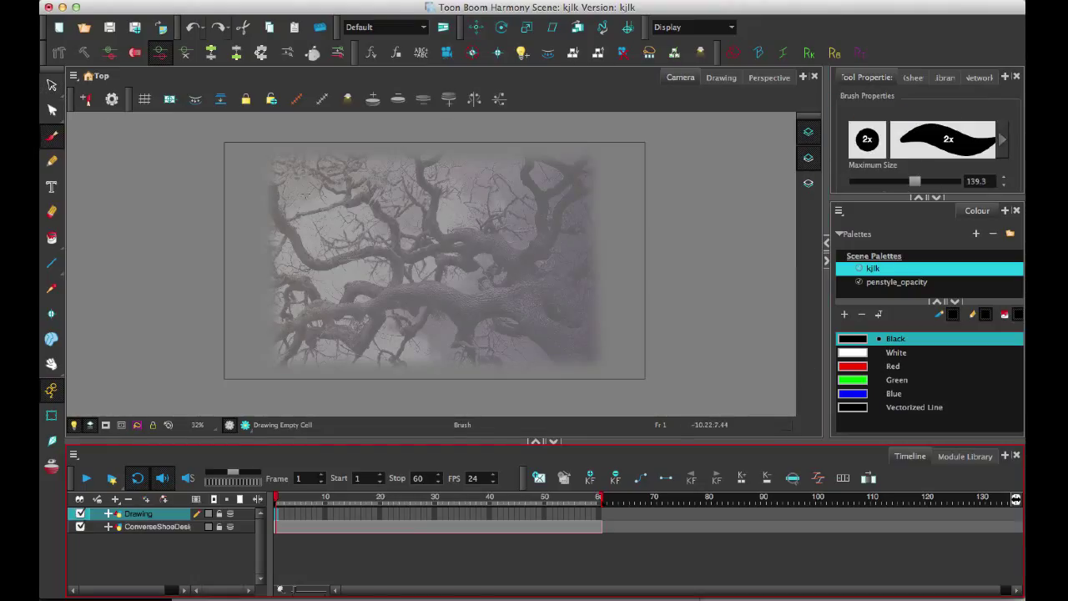
left_click_drag(276, 192, 590, 306)
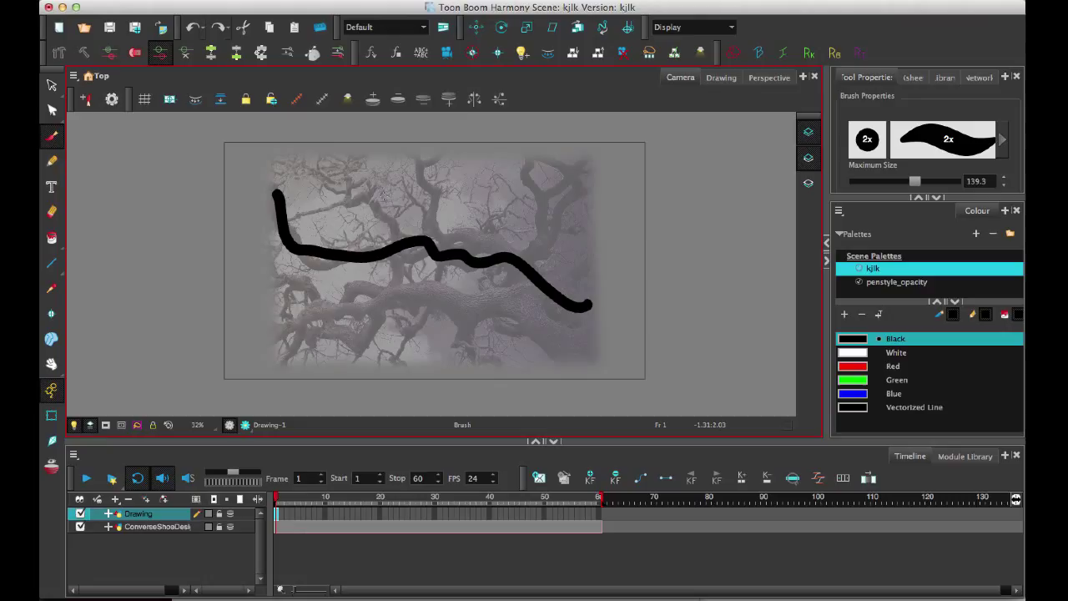
mouse_move(322, 143)
left_mouse_down()
mouse_move(400, 239)
mouse_move(418, 167)
mouse_move(409, 113)
left_mouse_up()
mouse_move(439, 226)
left_mouse_down()
mouse_move(507, 240)
mouse_move(464, 237)
mouse_move(523, 253)
mouse_move(531, 243)
mouse_move(517, 182)
mouse_move(530, 137)
left_mouse_up()
left_click(528, 223)
mouse_move(527, 247)
left_mouse_down()
mouse_move(539, 260)
mouse_move(531, 167)
left_mouse_up()
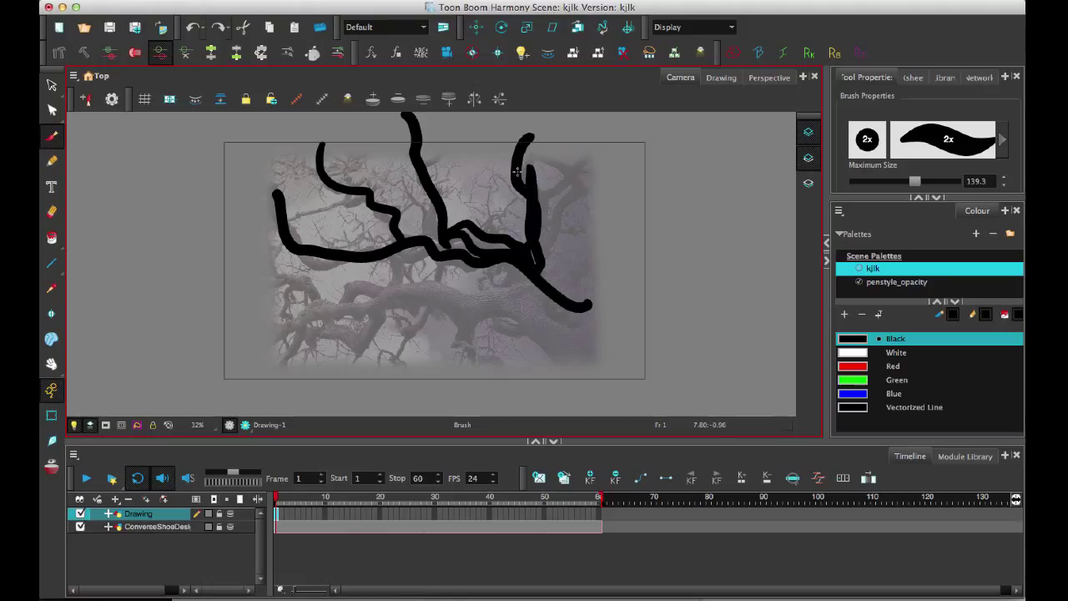
mouse_move(540, 249)
left_mouse_down()
mouse_move(553, 164)
mouse_move(591, 155)
mouse_move(561, 188)
mouse_move(540, 263)
mouse_move(582, 187)
left_mouse_up()
left_click(556, 192)
Step: Brush the small forked branches at the tree's lower left in black over the image
mouse_move(256, 270)
left_mouse_down()
mouse_move(311, 288)
mouse_move(331, 310)
mouse_move(284, 331)
mouse_move(325, 314)
left_mouse_up()
left_click_drag(325, 316, 288, 361)
left_click_drag(330, 309, 370, 300)
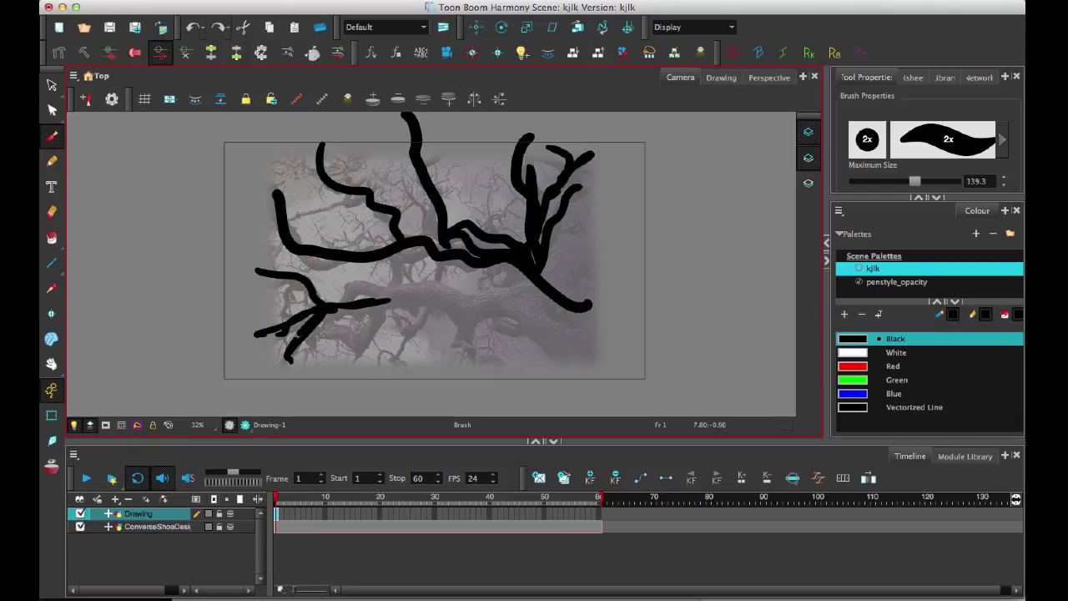
mouse_move(317, 330)
left_mouse_down()
mouse_move(379, 304)
mouse_move(359, 352)
left_mouse_up()
mouse_move(334, 310)
left_mouse_down()
mouse_move(379, 305)
mouse_move(377, 334)
left_mouse_up()
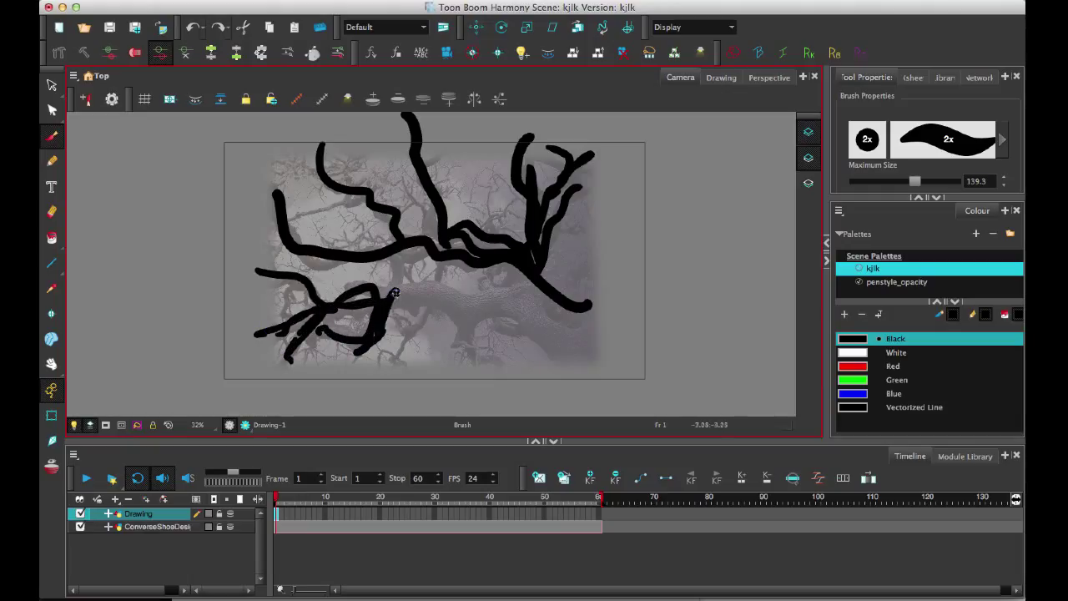
Step: Brush the thick lower branch and the trunk down to the lower right, filling their interiors with black strokes
mouse_move(396, 292)
left_mouse_down()
mouse_move(385, 325)
mouse_move(464, 280)
mouse_move(474, 302)
left_mouse_up()
mouse_move(399, 321)
left_mouse_down()
mouse_move(469, 314)
mouse_move(469, 334)
mouse_move(526, 320)
left_mouse_up()
left_click_drag(468, 289, 501, 303)
left_click_drag(484, 293, 546, 288)
mouse_move(500, 321)
left_mouse_down()
mouse_move(559, 374)
mouse_move(597, 414)
left_mouse_up()
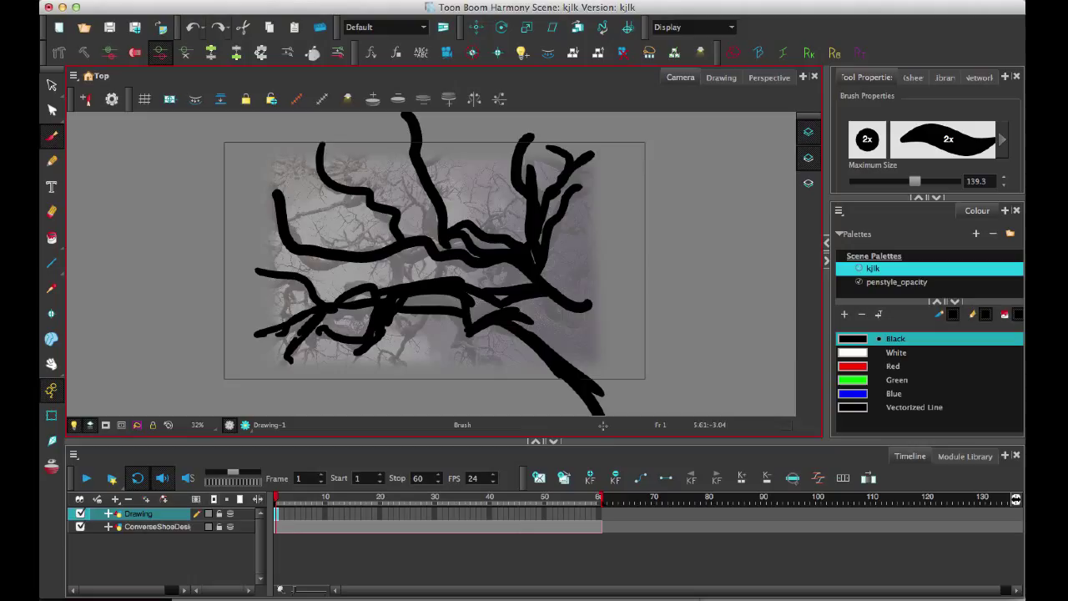
mouse_move(556, 297)
left_mouse_down()
mouse_move(641, 320)
mouse_move(583, 304)
mouse_move(693, 353)
left_mouse_up()
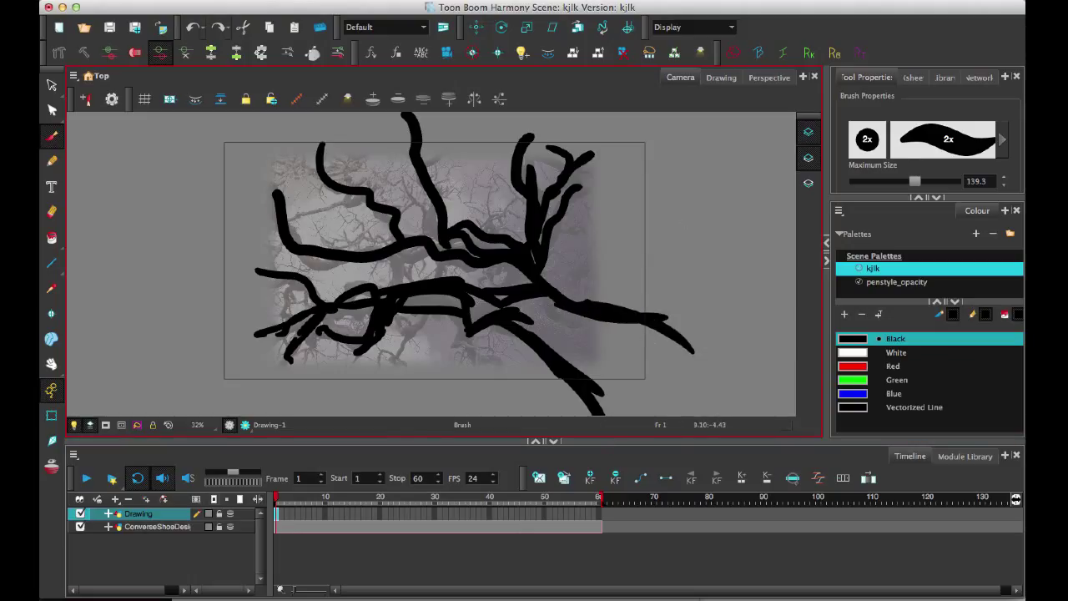
mouse_move(361, 288)
left_mouse_down()
mouse_move(502, 311)
mouse_move(567, 308)
mouse_move(528, 308)
mouse_move(524, 321)
mouse_move(661, 337)
mouse_move(638, 413)
left_mouse_up()
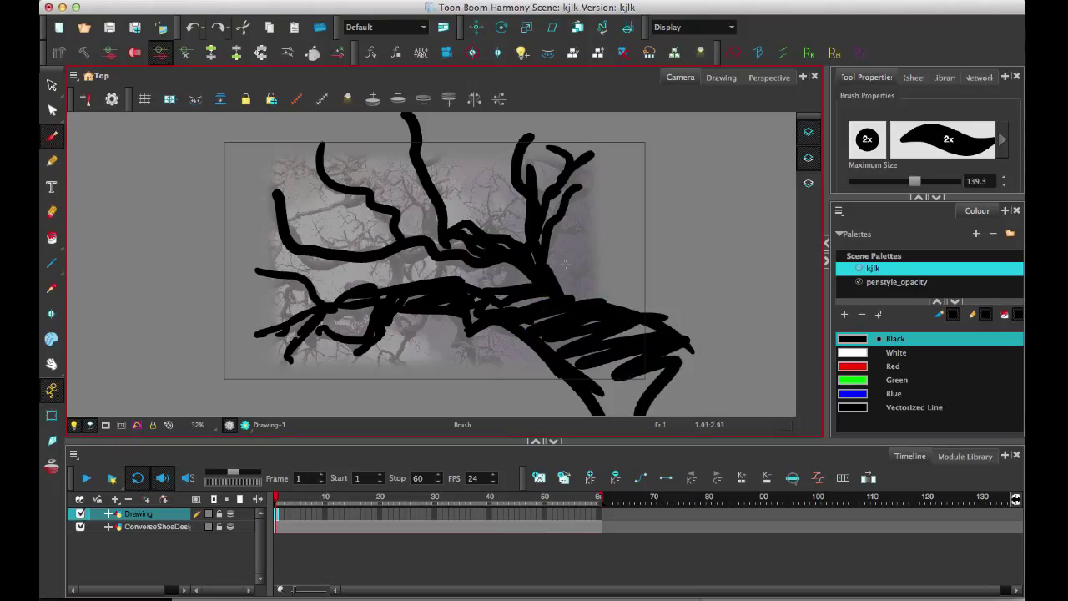
mouse_move(580, 293)
left_mouse_down()
mouse_move(700, 350)
mouse_move(658, 319)
mouse_move(622, 311)
mouse_move(718, 366)
left_mouse_up()
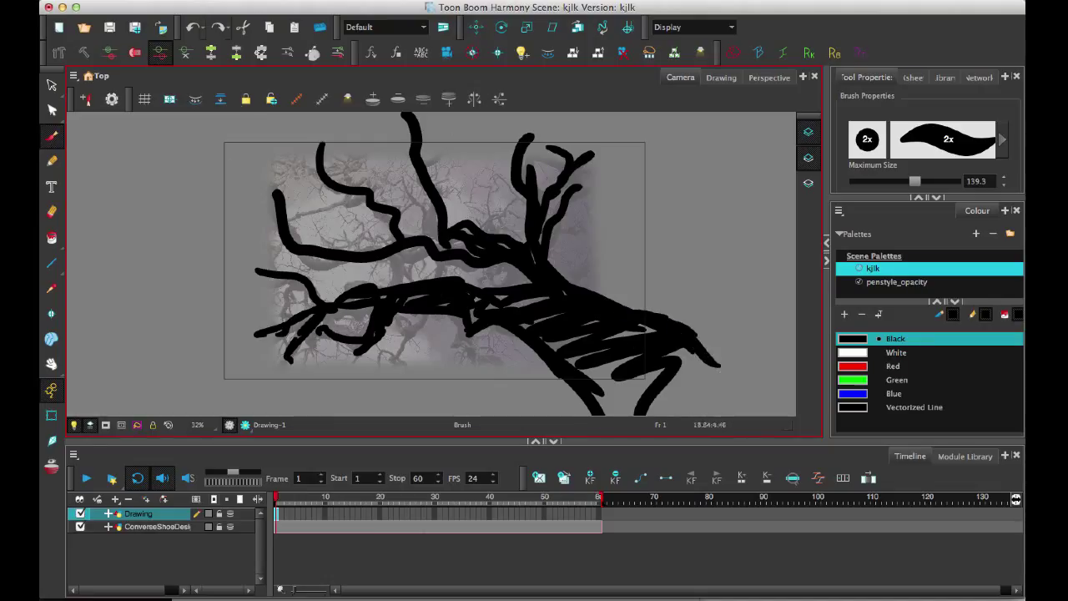
Step: Select all the brushed tree strokes and skew them so the tree's top leans to the left
left_click(52, 110)
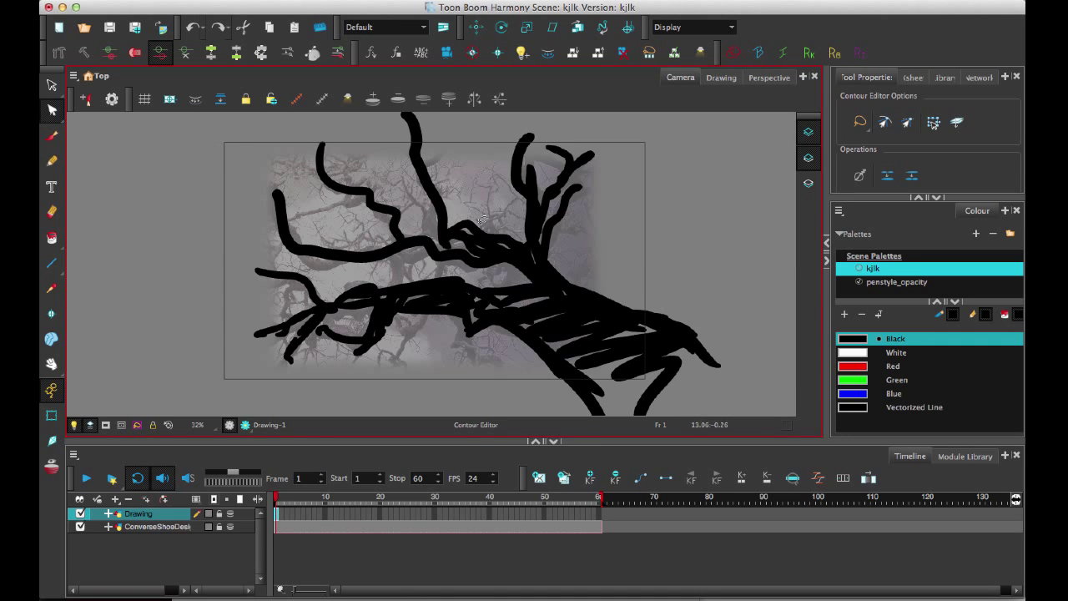
left_click(52, 85)
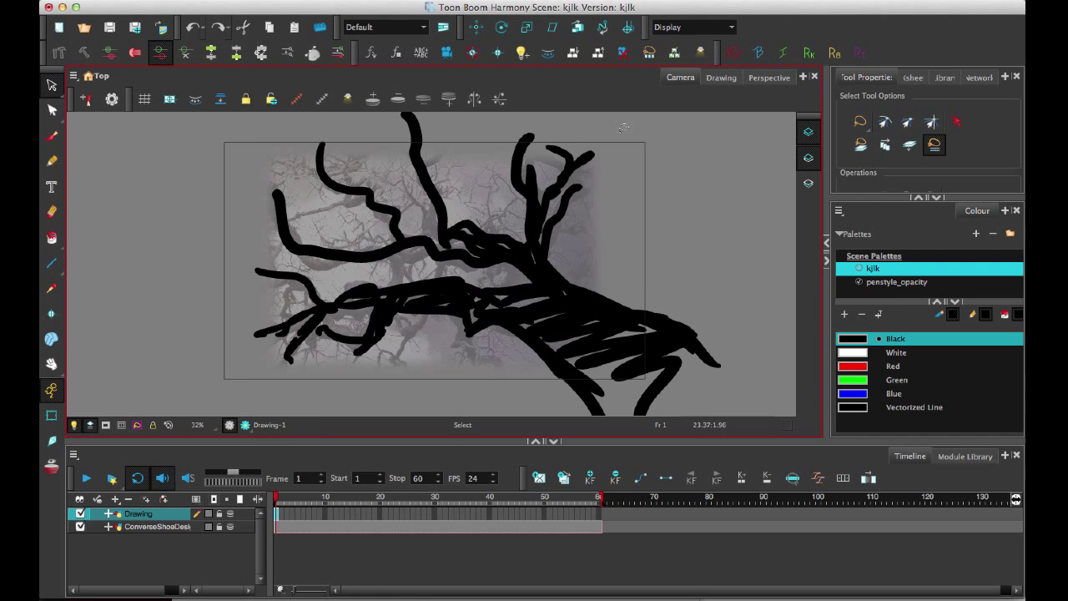
left_click_drag(693, 260, 893, 376)
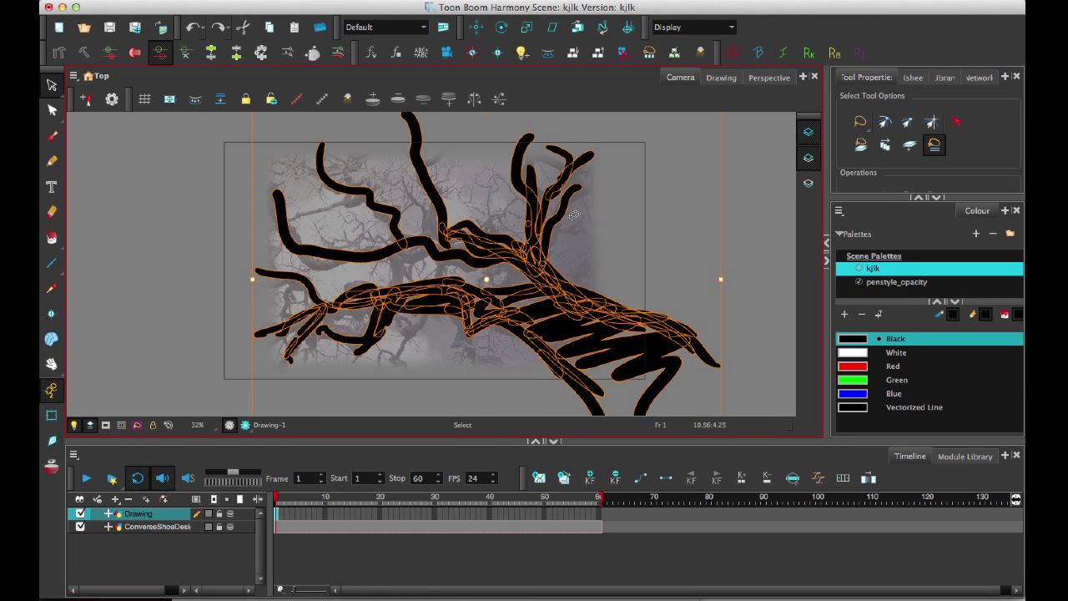
scroll(571, 197, "down", 2)
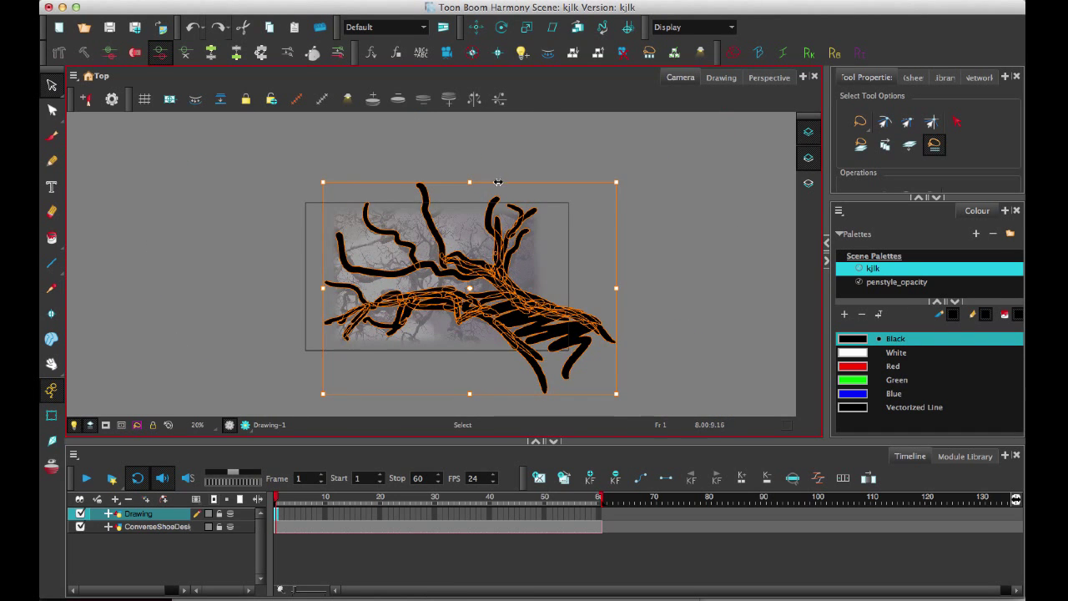
mouse_move(498, 183)
left_mouse_down()
mouse_move(577, 189)
mouse_move(581, 200)
left_mouse_up()
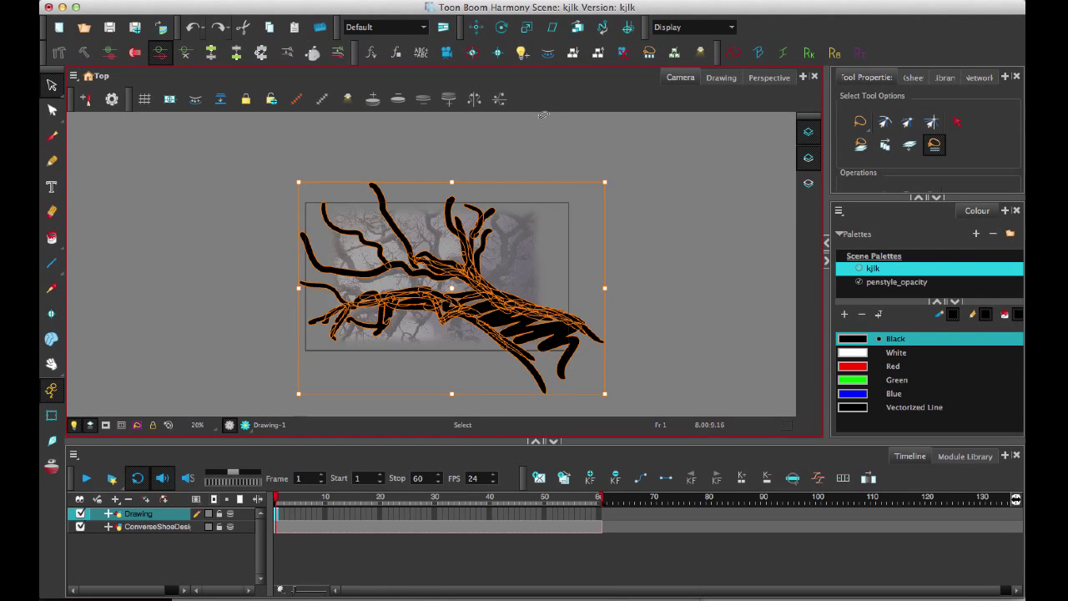
Step: Undo the last skew of the tree strokes
key("super+z")
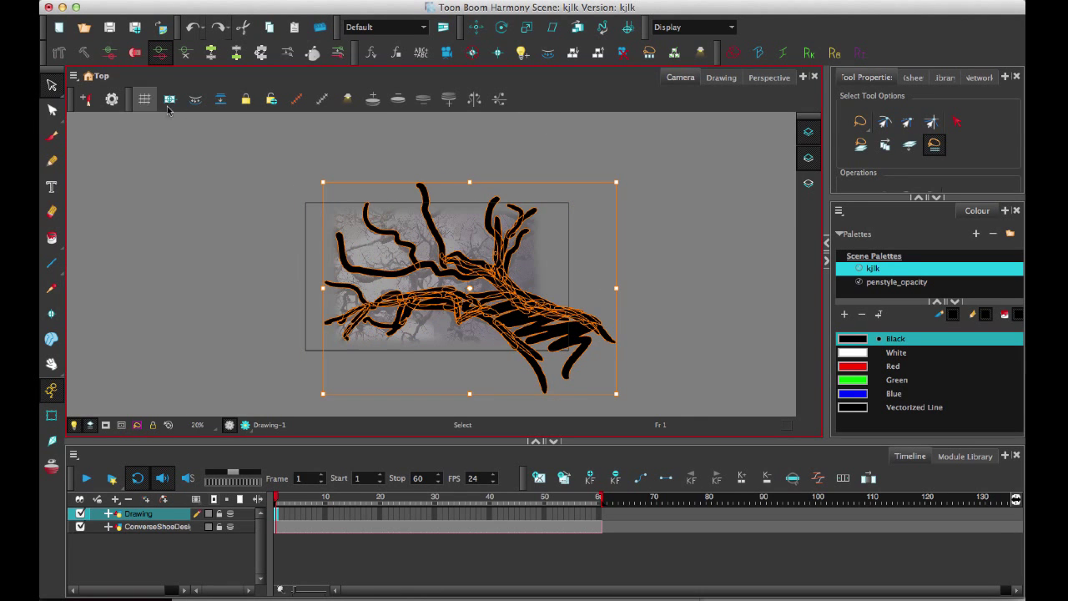
Step: Try a Perspective distortion on all the tree strokes, pulling both upper corners inward to narrow the top
left_click(52, 110)
left_click_drag(52, 110, 105, 150)
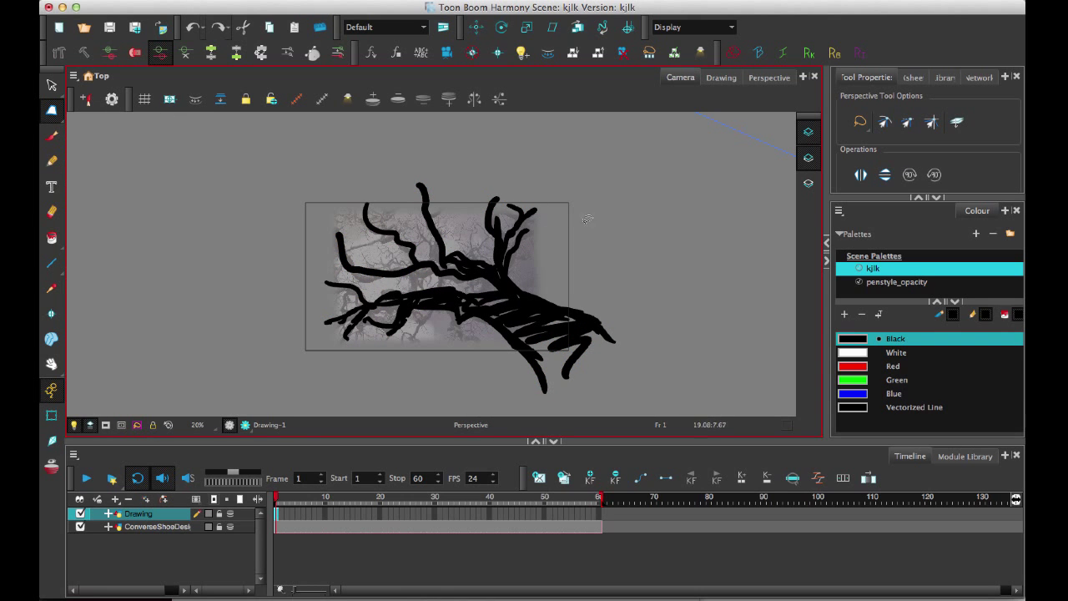
mouse_move(646, 192)
left_mouse_down()
mouse_move(234, 284)
mouse_move(701, 275)
left_mouse_up()
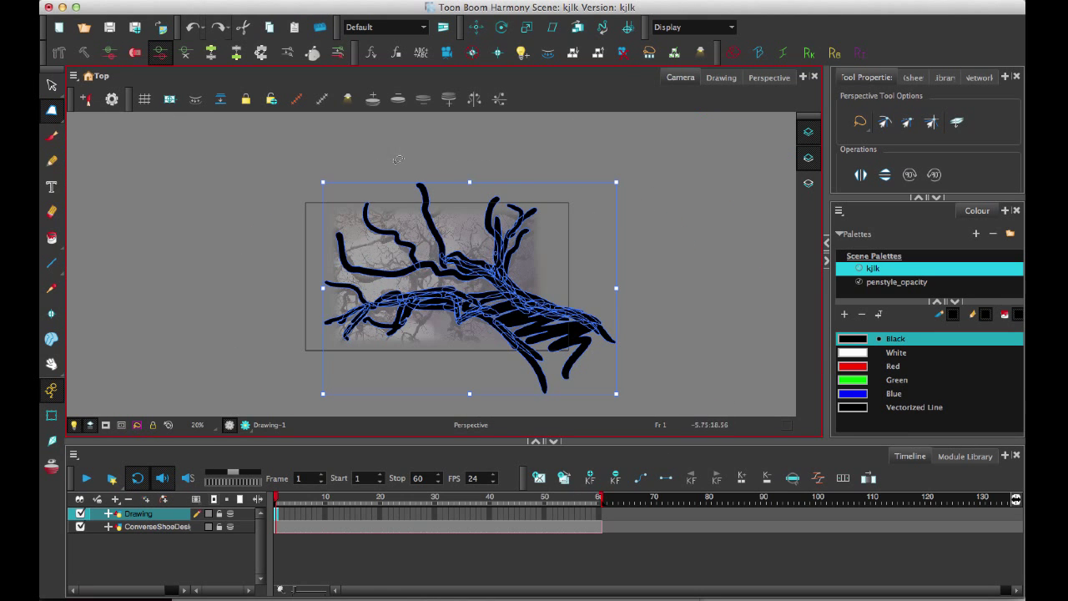
left_click_drag(324, 183, 394, 198)
left_click_drag(619, 189, 517, 219)
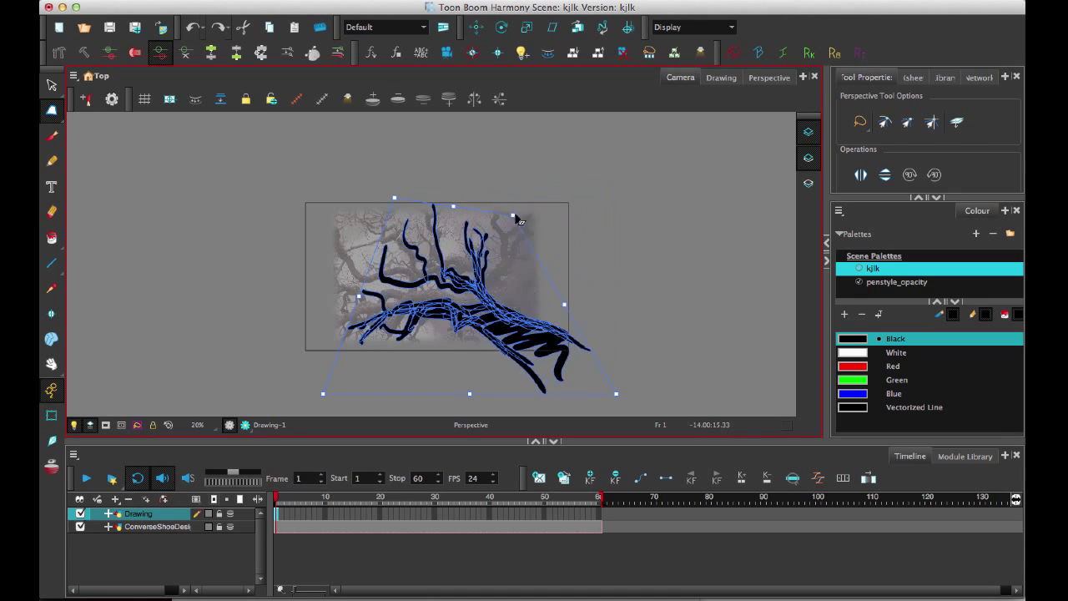
left_click(133, 53)
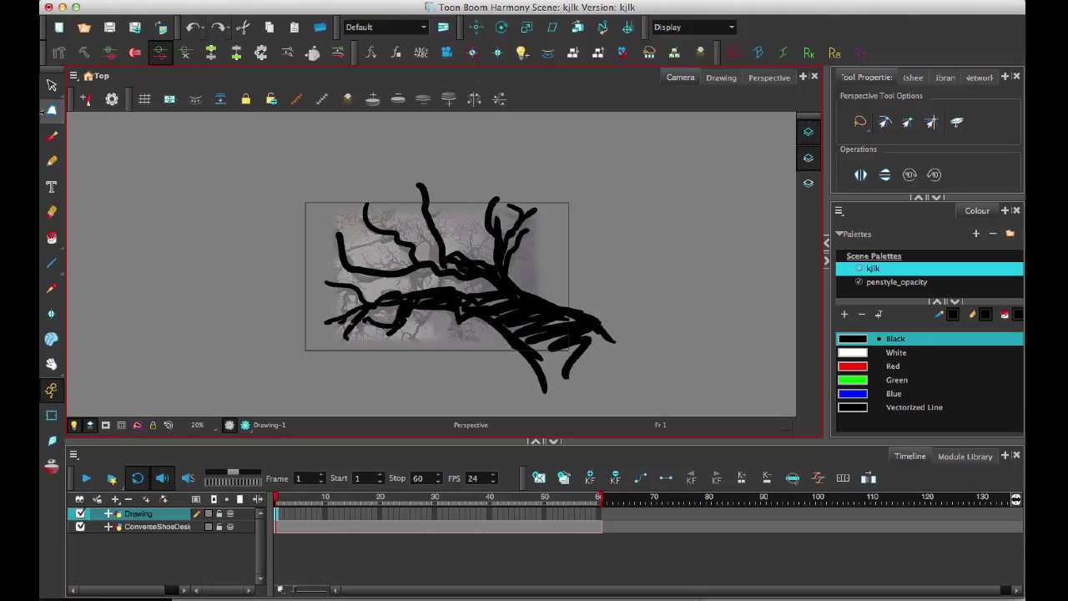
Step: Select all the tree strokes with the Envelope tool and set its grid to width 3 and height 3
left_click_drag(51, 110, 119, 162)
mouse_move(499, 167)
left_mouse_down()
mouse_move(659, 213)
mouse_move(387, 131)
mouse_move(754, 148)
mouse_move(718, 117)
left_mouse_up()
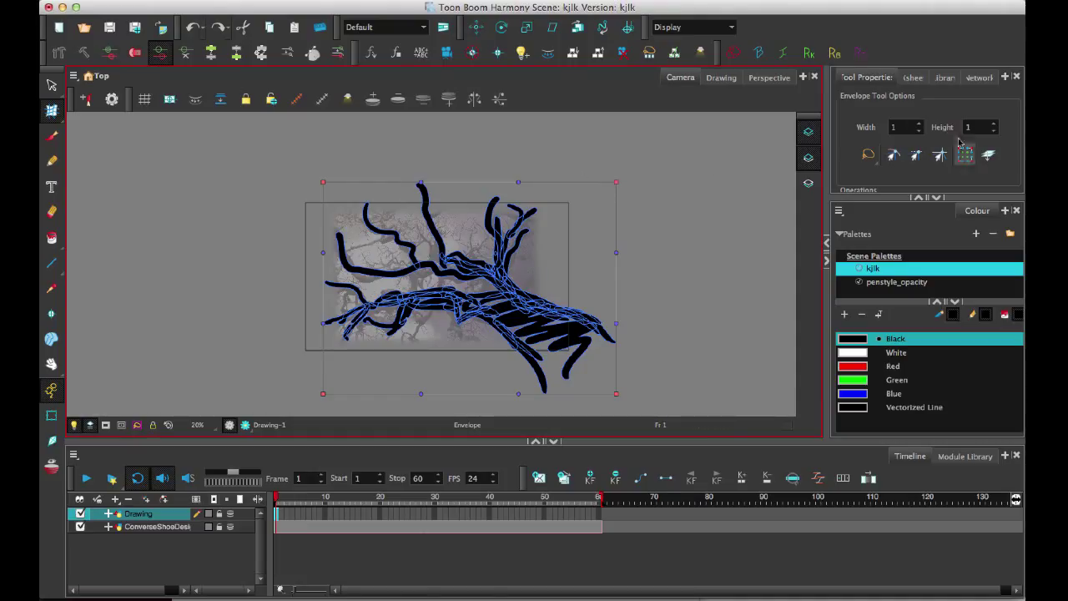
left_click(920, 124)
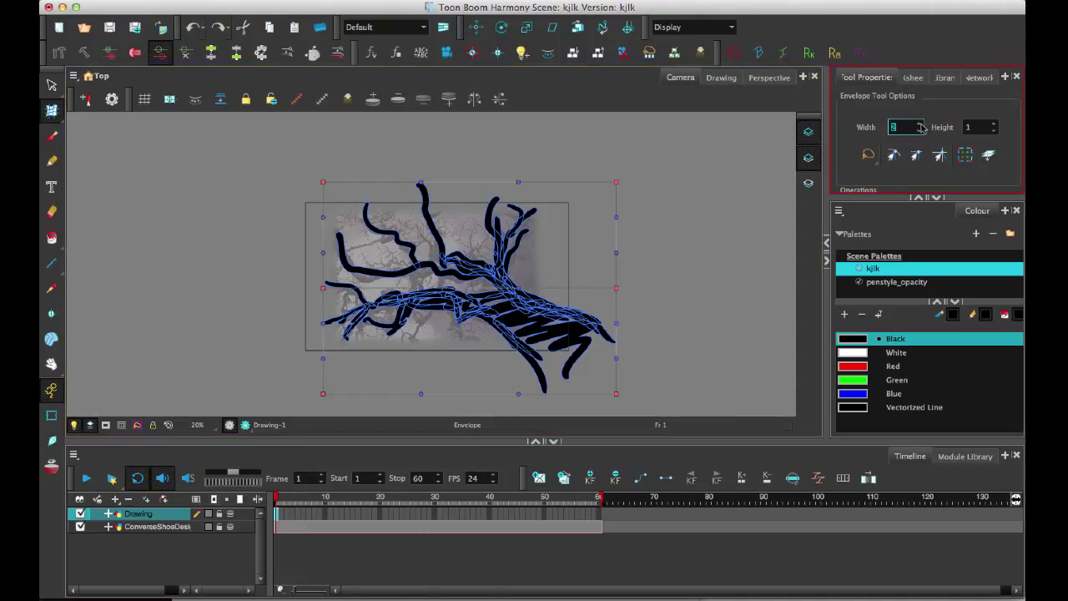
left_click(993, 124)
type("3")
key("Tab")
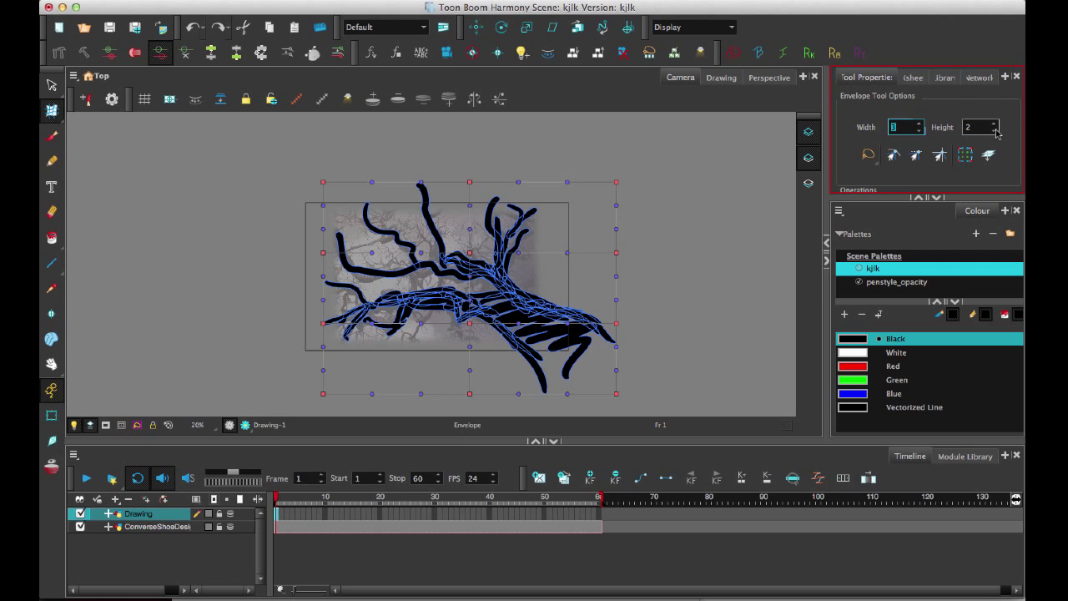
Step: Try bulging the tree strokes by moving the four inner envelope points outward, and undo the deformation
left_click_drag(421, 253, 402, 235)
left_click_drag(522, 255, 546, 239)
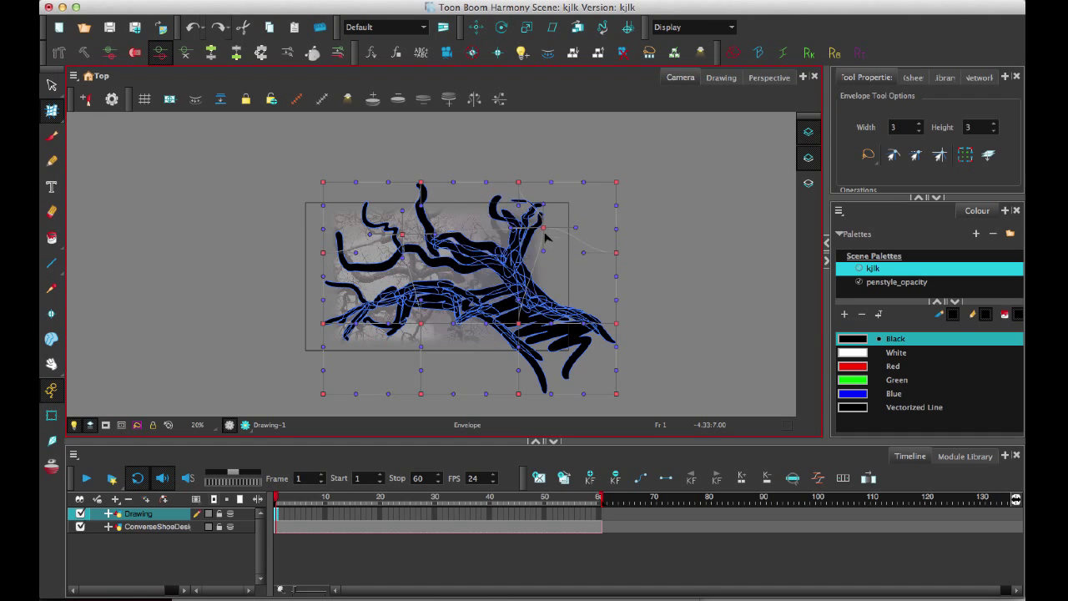
left_click(530, 326)
mouse_move(609, 207)
left_mouse_down()
mouse_move(540, 165)
mouse_move(781, 238)
mouse_move(766, 211)
left_mouse_up()
left_click_drag(519, 324, 543, 343)
left_click_drag(421, 325, 395, 355)
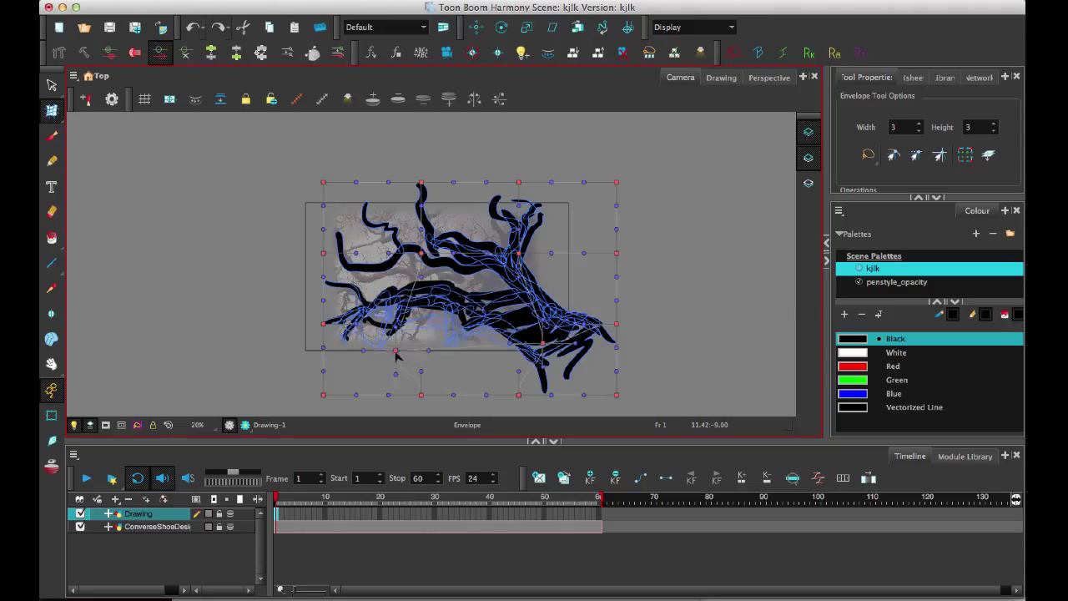
left_click(688, 220)
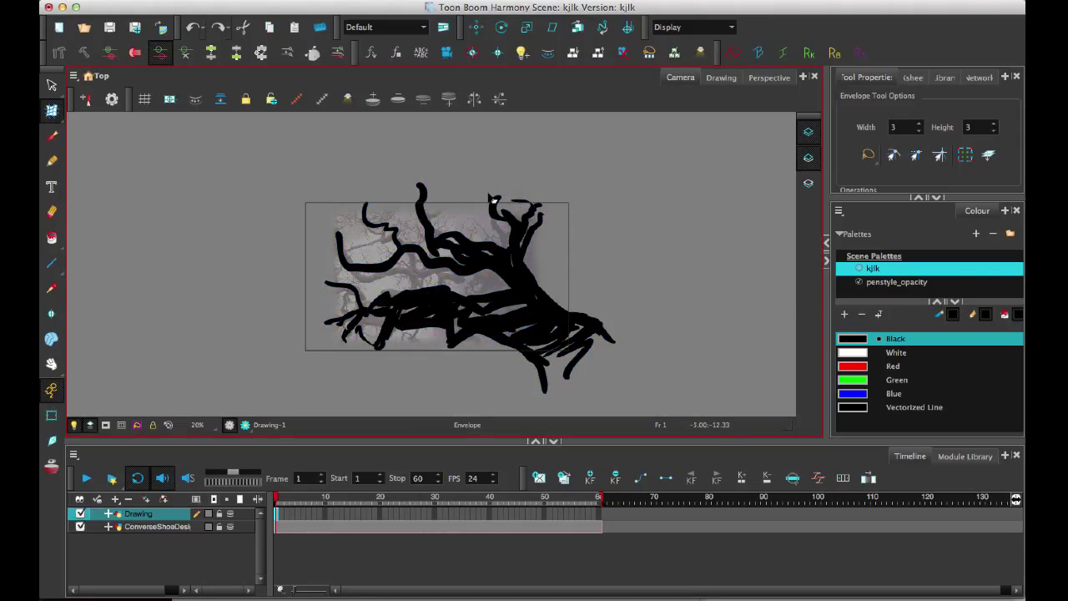
key("ctrl+z")
key("ctrl+z")
key("ctrl+z")
key("ctrl+z")
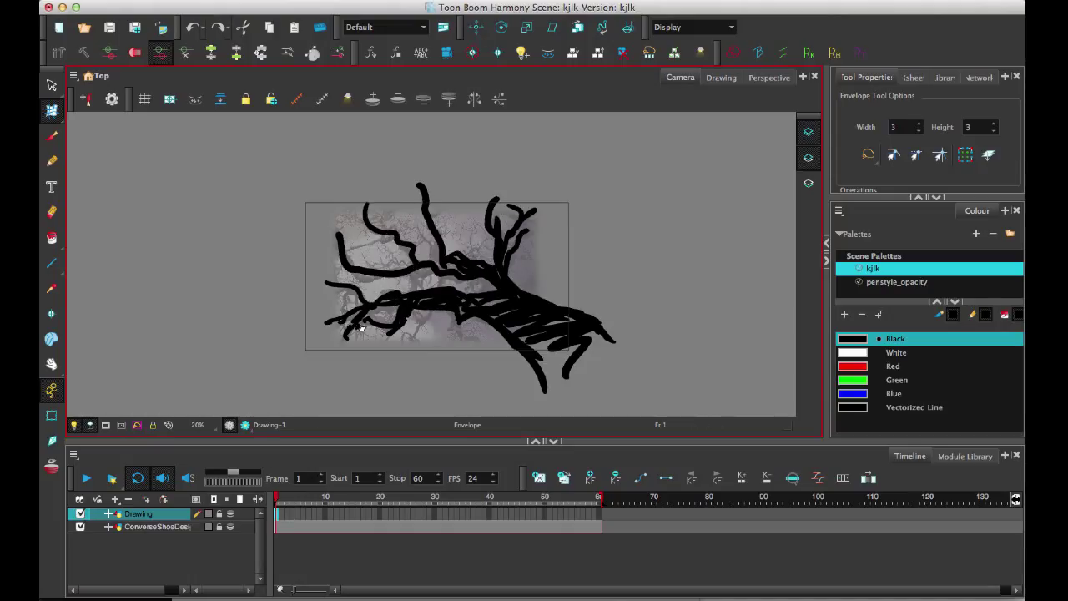
mouse_move(489, 136)
left_mouse_down()
mouse_move(706, 210)
mouse_move(534, 146)
left_mouse_up()
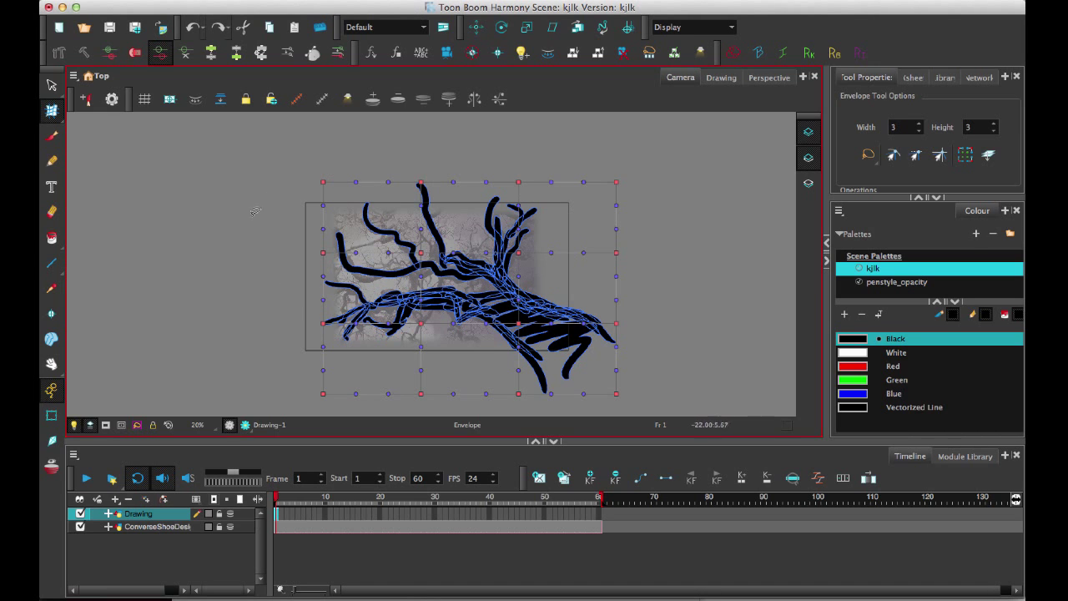
left_click(52, 110)
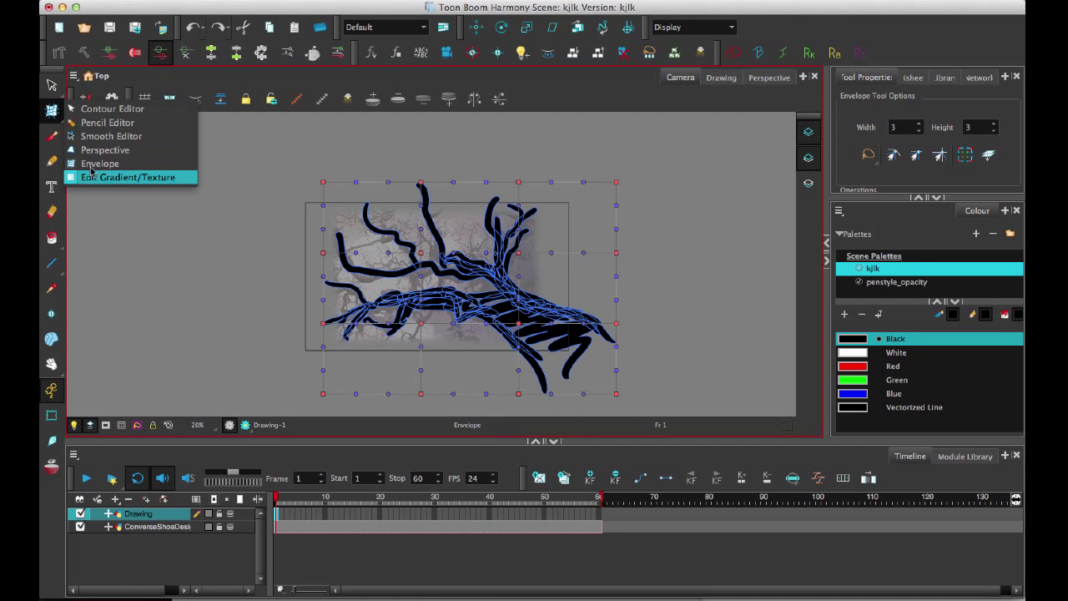
left_click(192, 350)
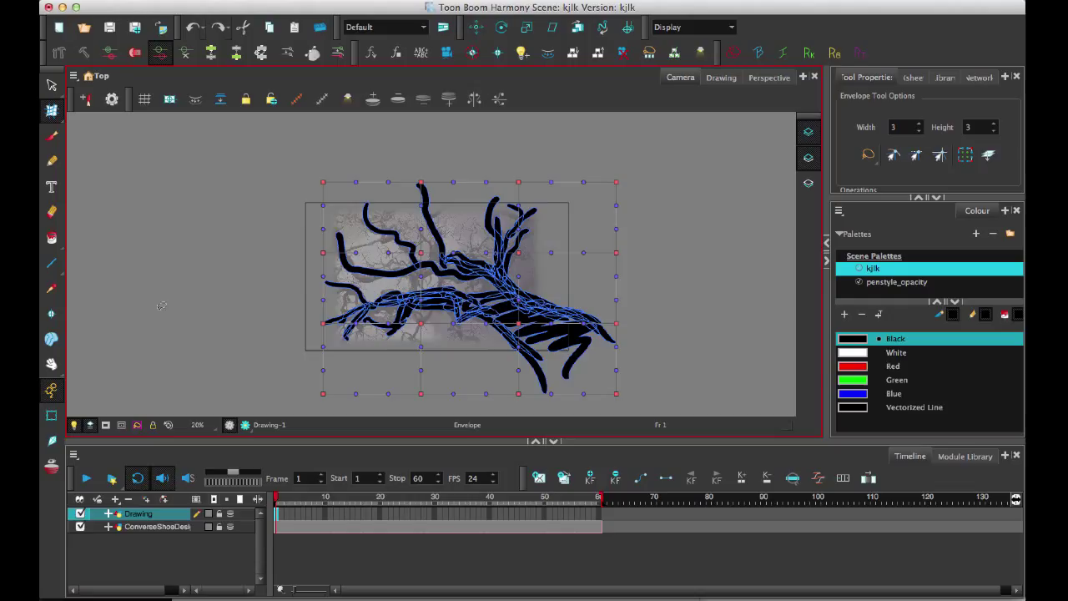
Step: Hide the Drawing layer and select frame 2 of the ConverseShoeDesign1 bitmap layer
left_click(80, 514)
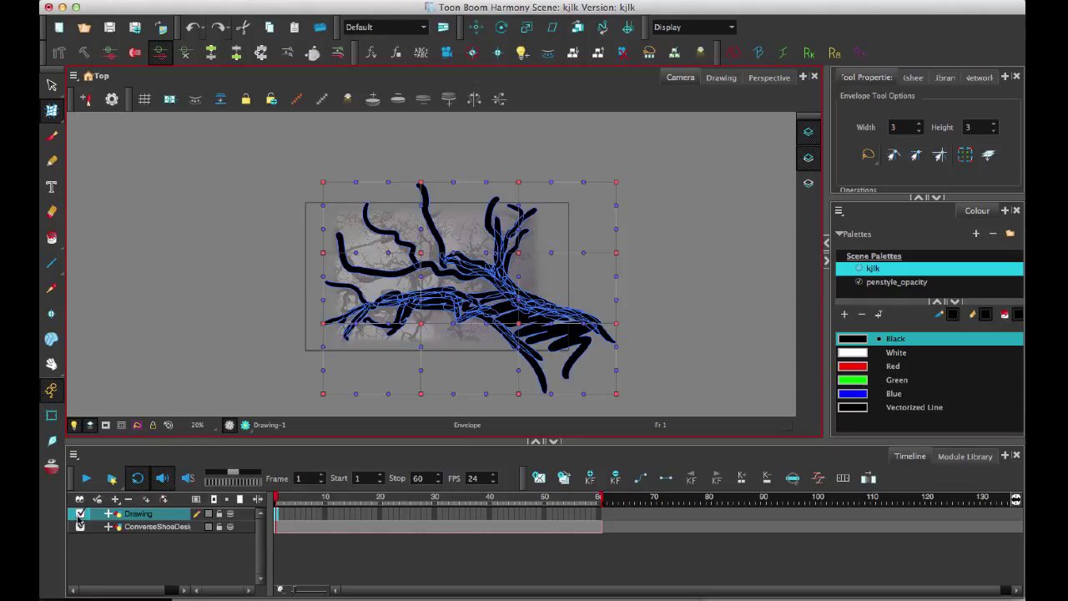
left_click(285, 529)
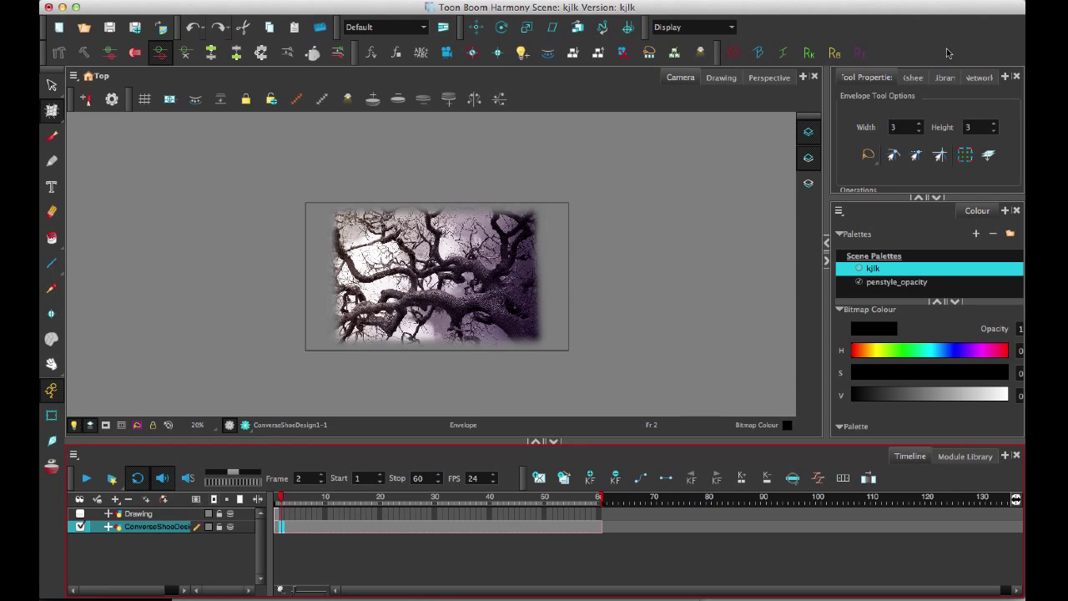
Step: Show the Network view enlarged and move the Drawing and ConverseShoeDesign1 nodes apart, clear of the Composite node
left_click(980, 78)
left_click_drag(824, 96, 618, 100)
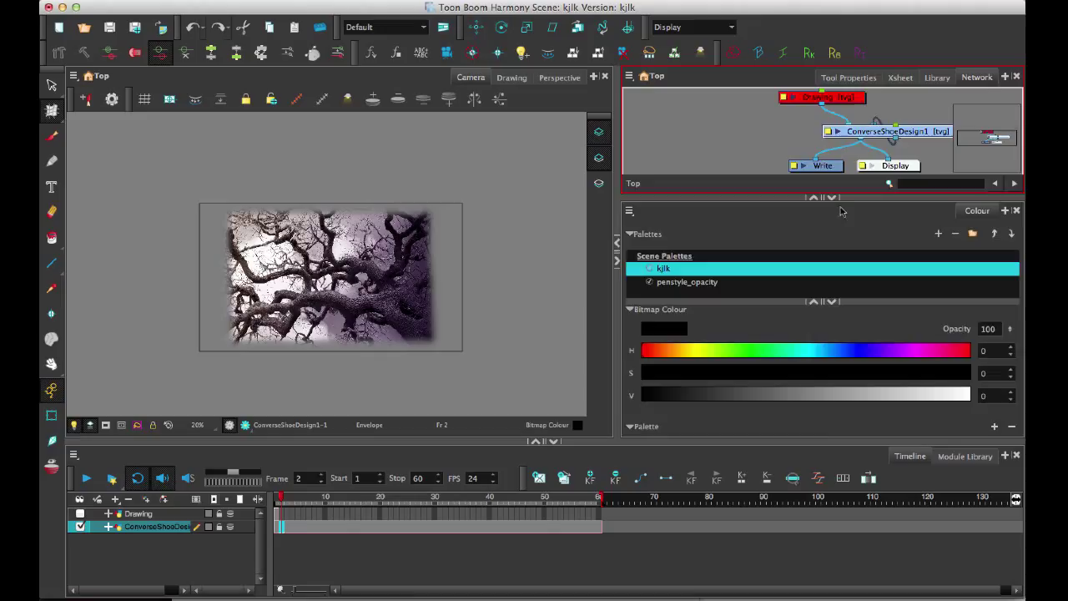
left_click(834, 199)
mouse_move(860, 217)
left_mouse_down()
mouse_move(803, 216)
mouse_move(802, 227)
left_mouse_up()
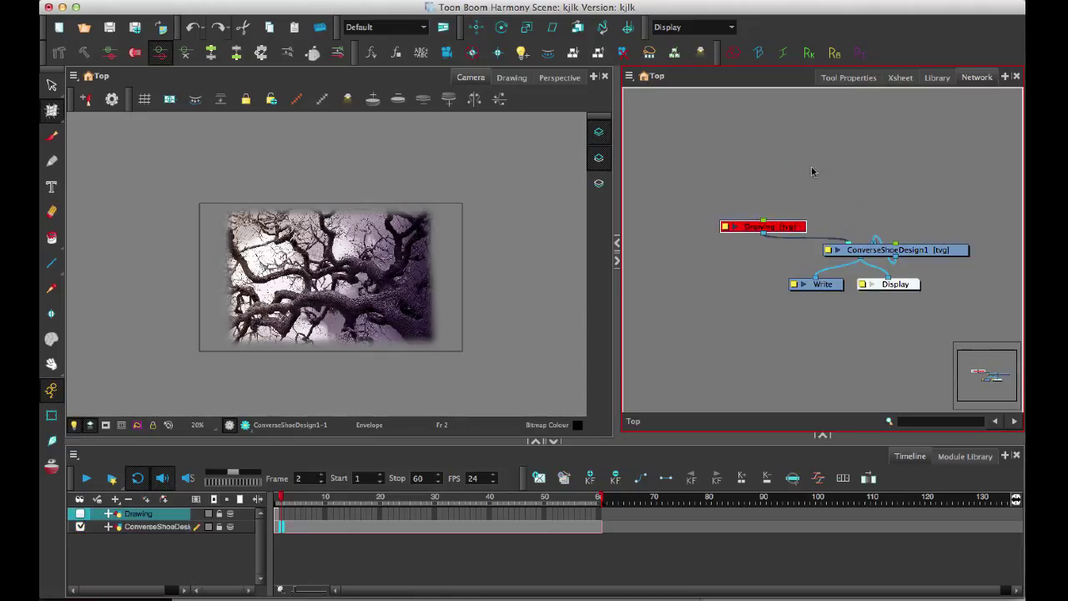
left_click_drag(949, 252, 902, 198)
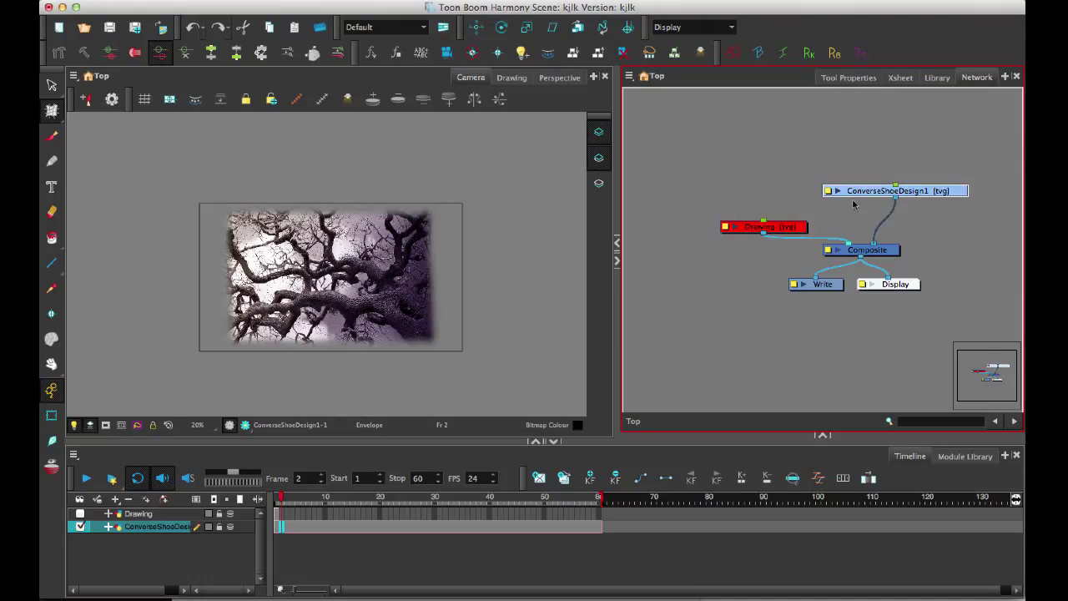
Step: Add a Mesh Warp filter module to the network above the ConverseShoeDesign1 node
left_click(965, 456)
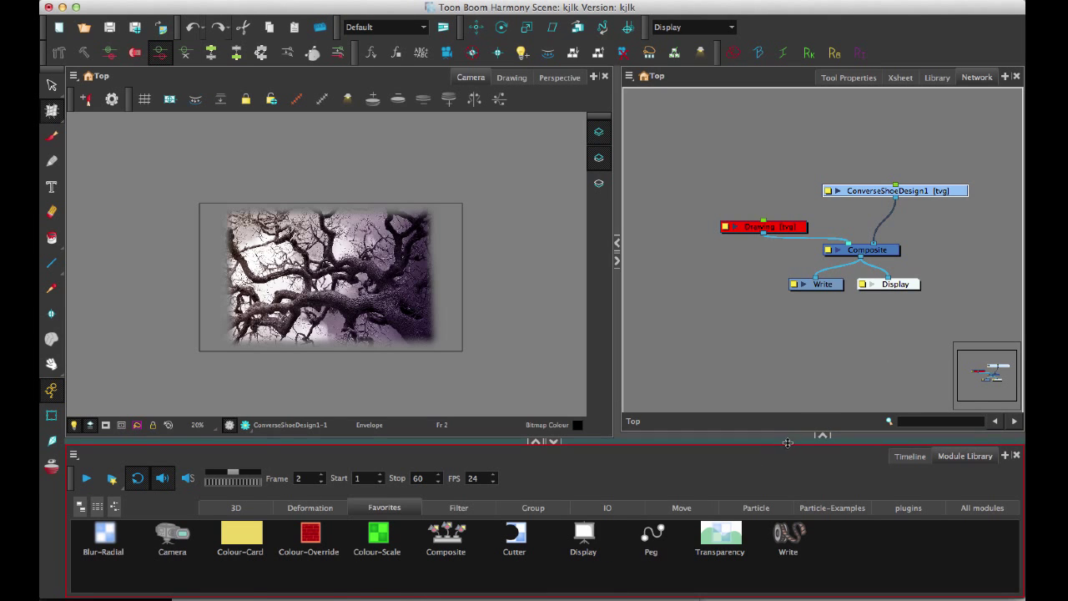
left_click(473, 511)
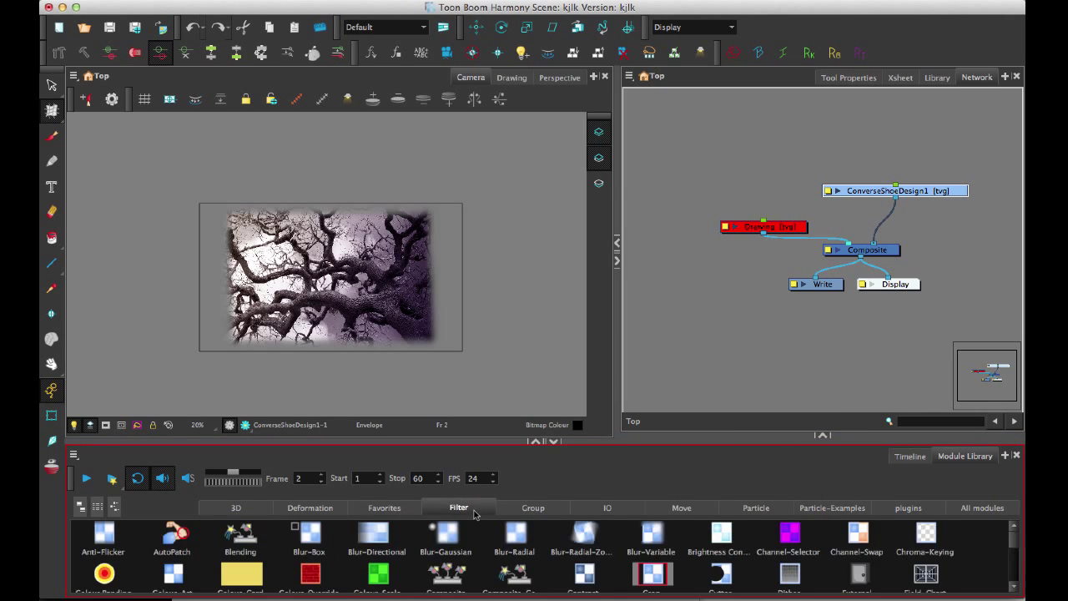
left_click_drag(1011, 540, 1019, 584)
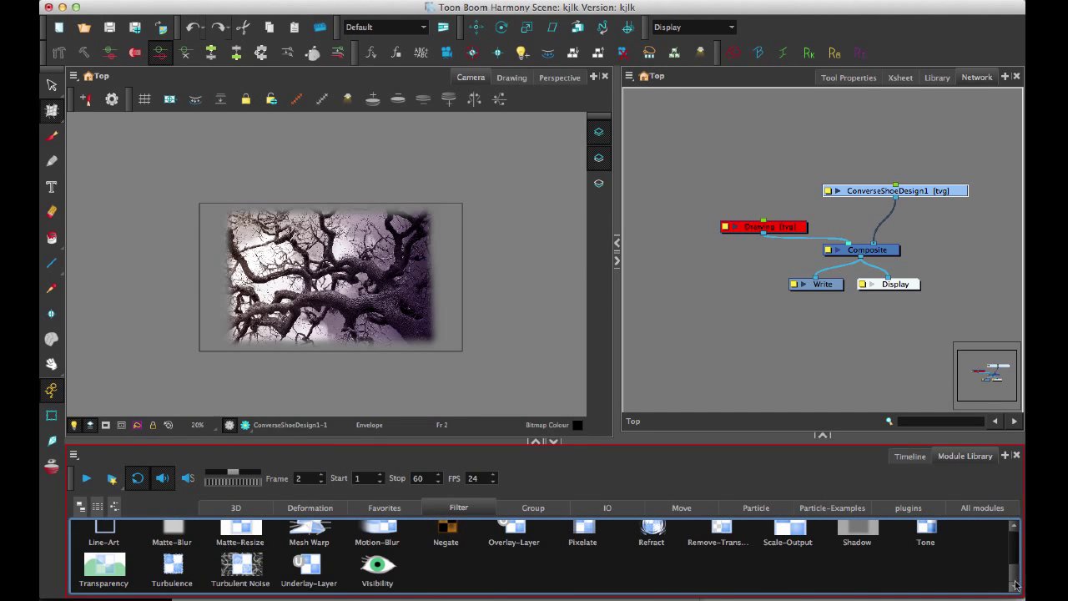
left_click_drag(309, 531, 900, 131)
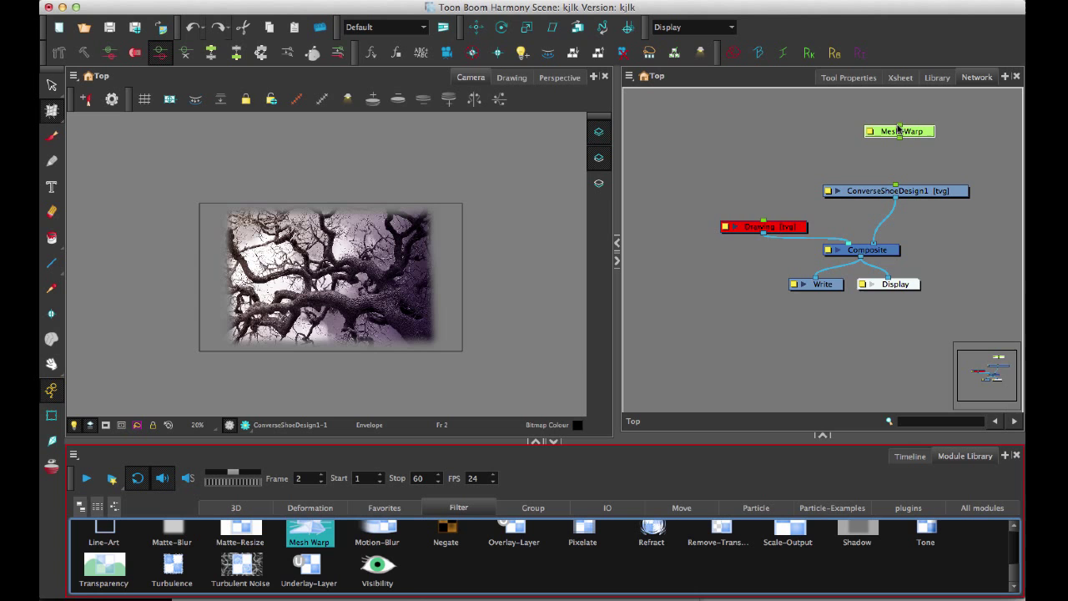
Step: Connect the Mesh-Warp output to the ConverseShoeDesign1 node's input and place Mesh-Warp just above that node
left_click_drag(1015, 578, 1012, 531)
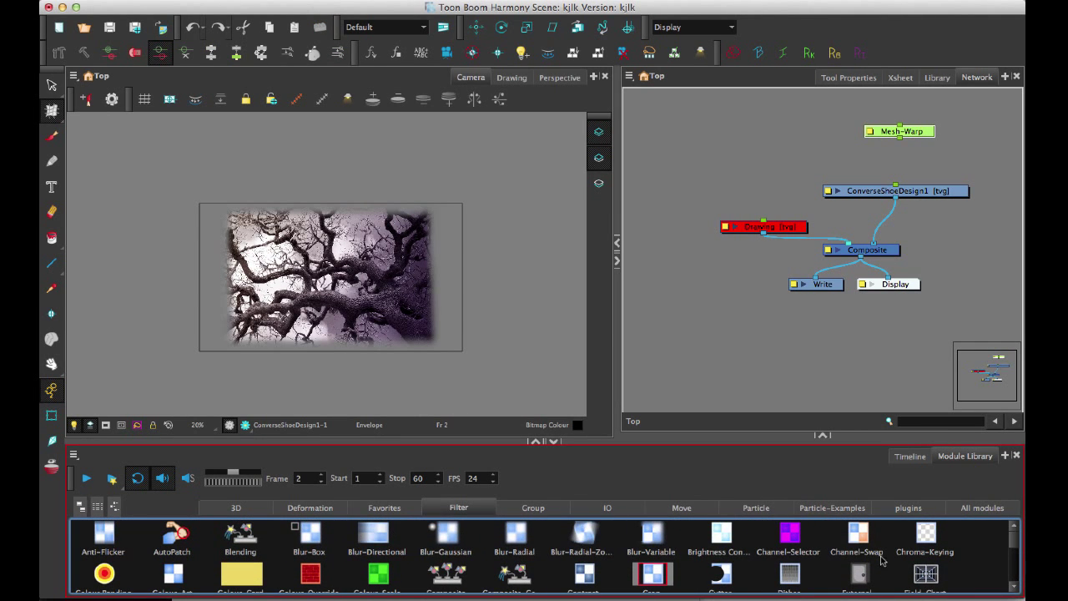
scroll(1005, 539, "down", 3)
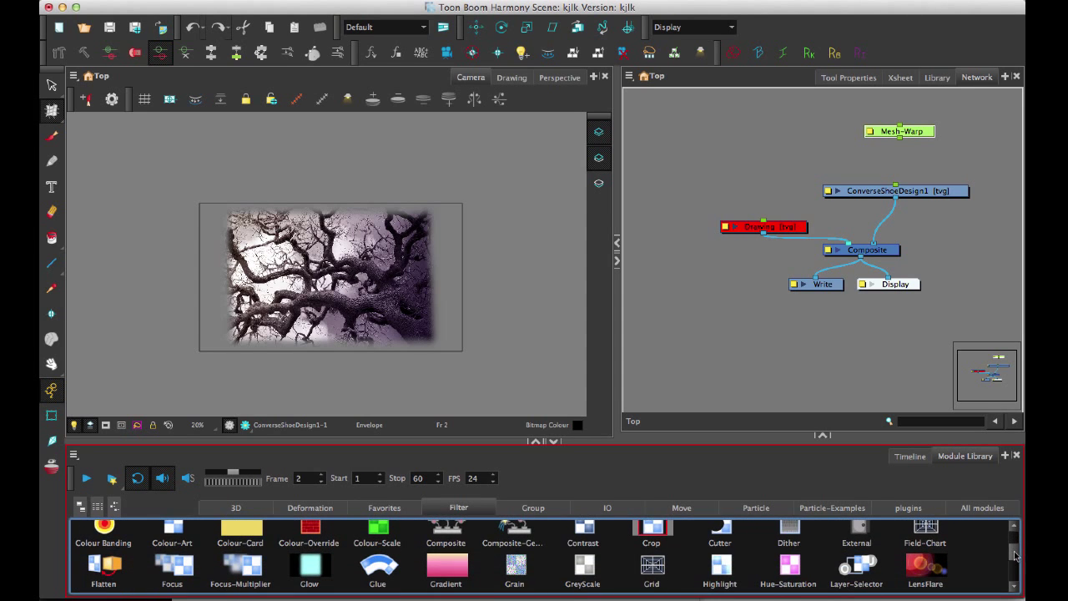
scroll(1016, 555, "down", 2)
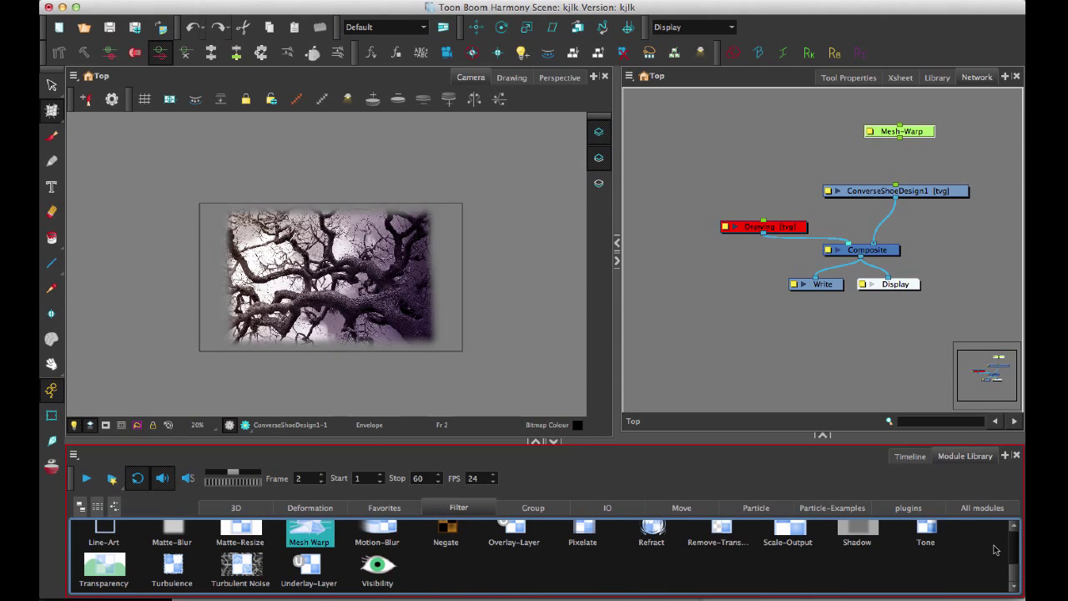
left_click_drag(901, 138, 897, 187)
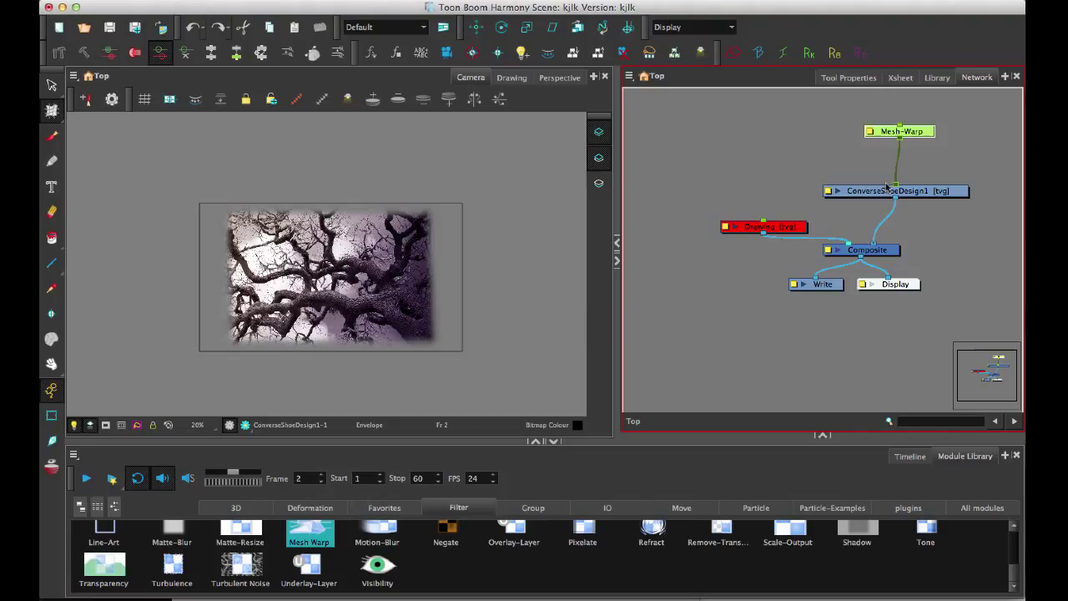
left_click_drag(914, 132, 900, 146)
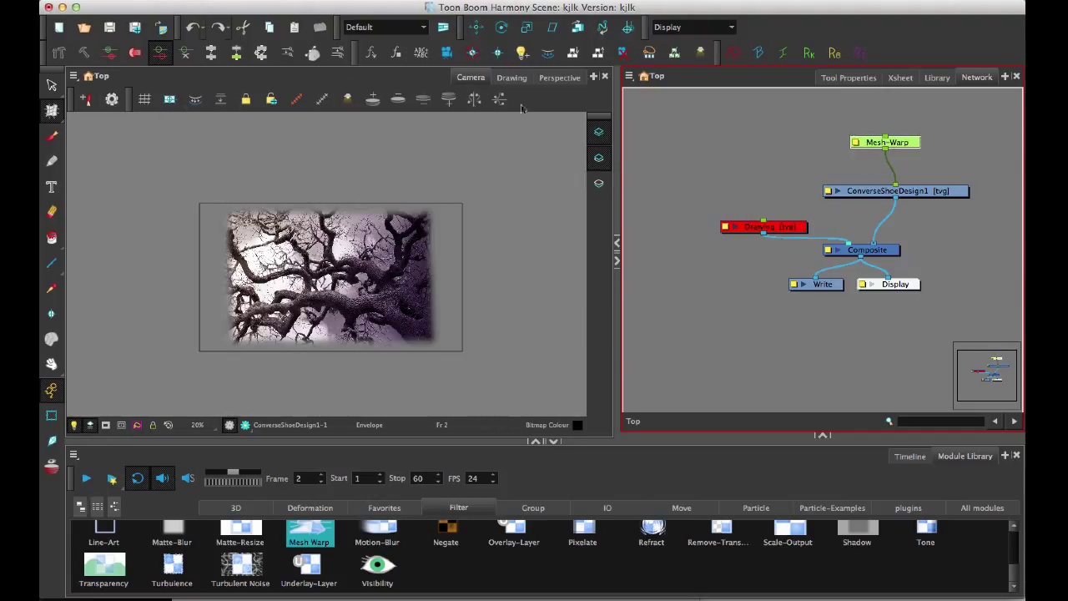
Step: Show the Mesh-Warp node's controls over the image in the Camera view and activate the Transform tool
right_click(337, 105)
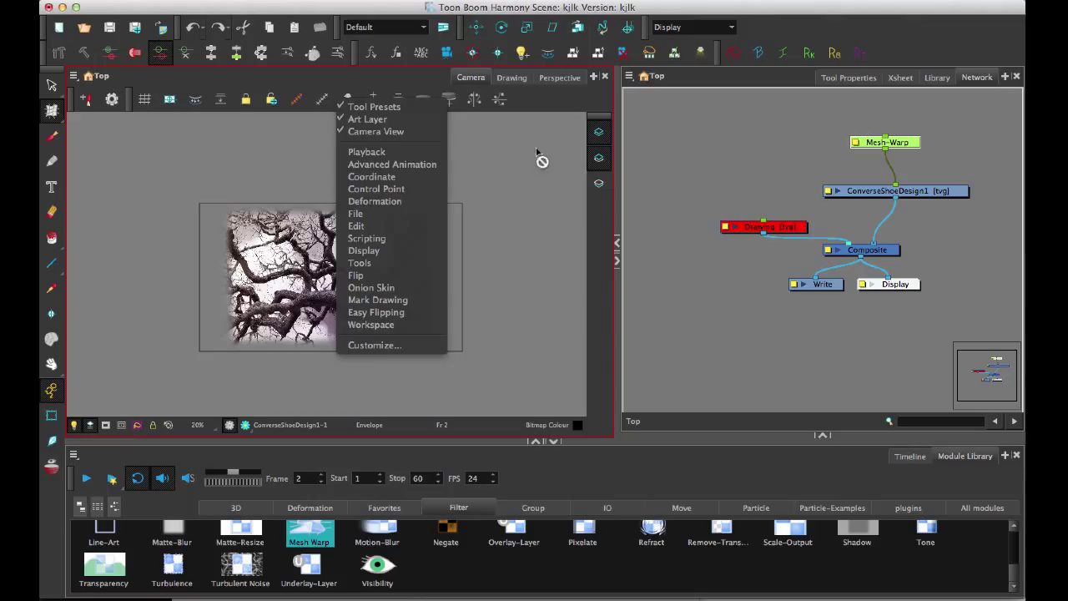
left_click(525, 101)
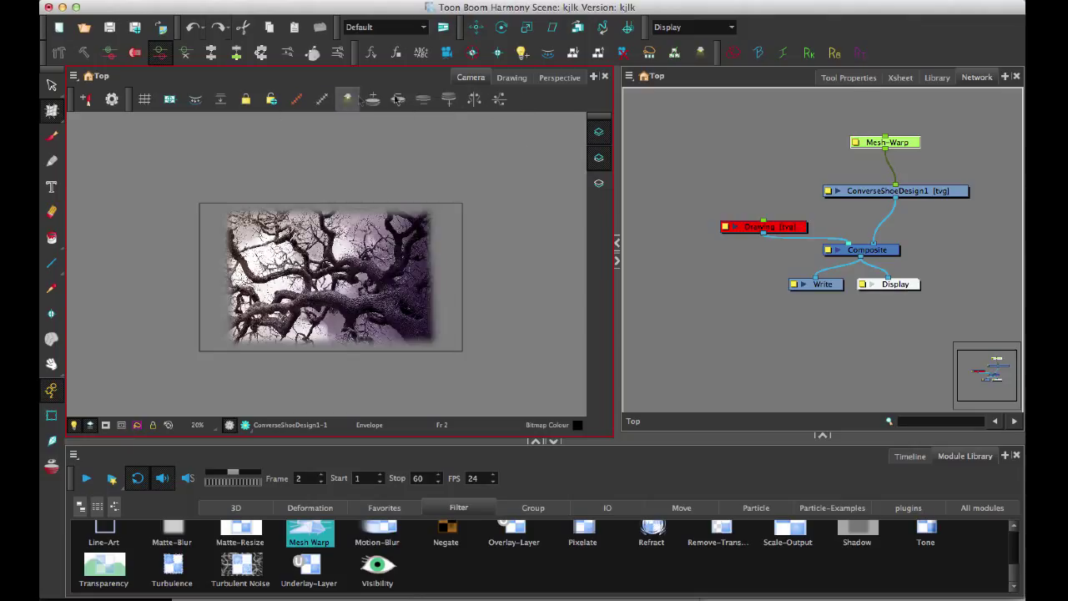
left_click(298, 99)
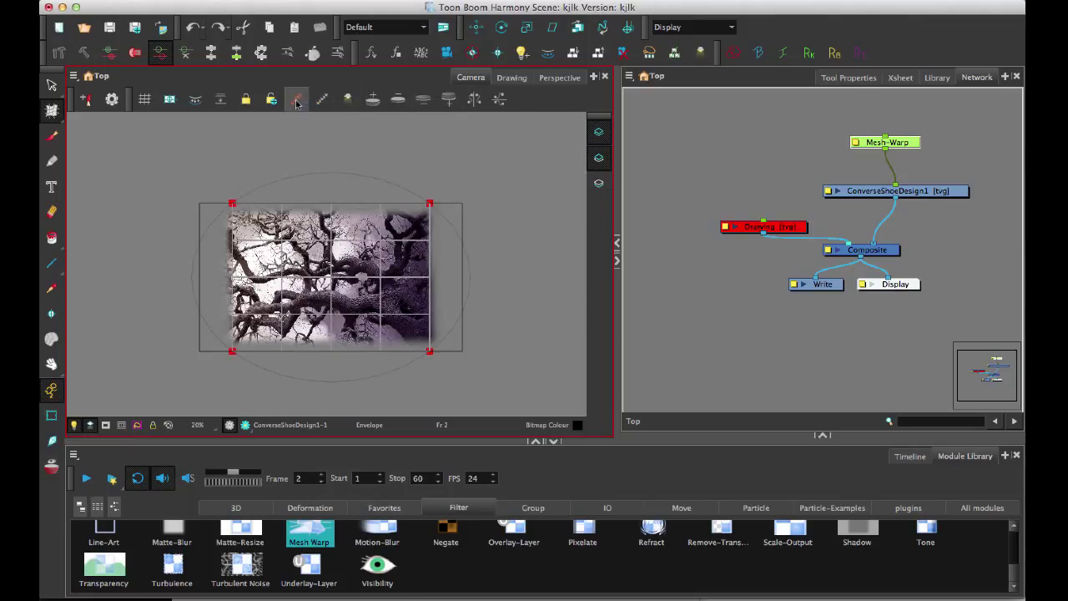
left_click(189, 1)
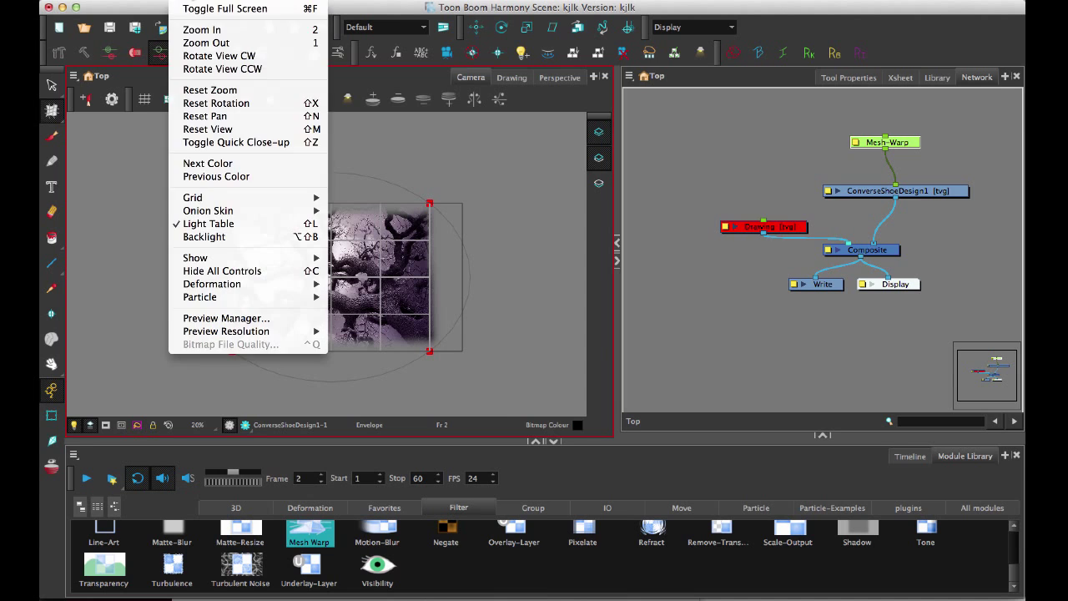
mouse_move(232, 258)
left_click(514, 187)
left_click(51, 414)
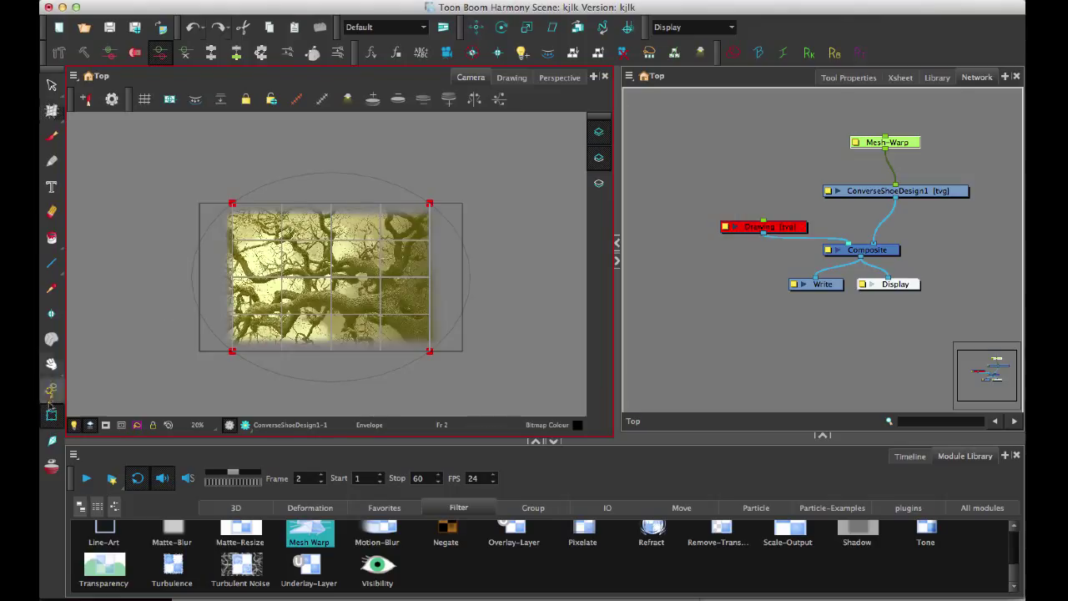
left_click(49, 397)
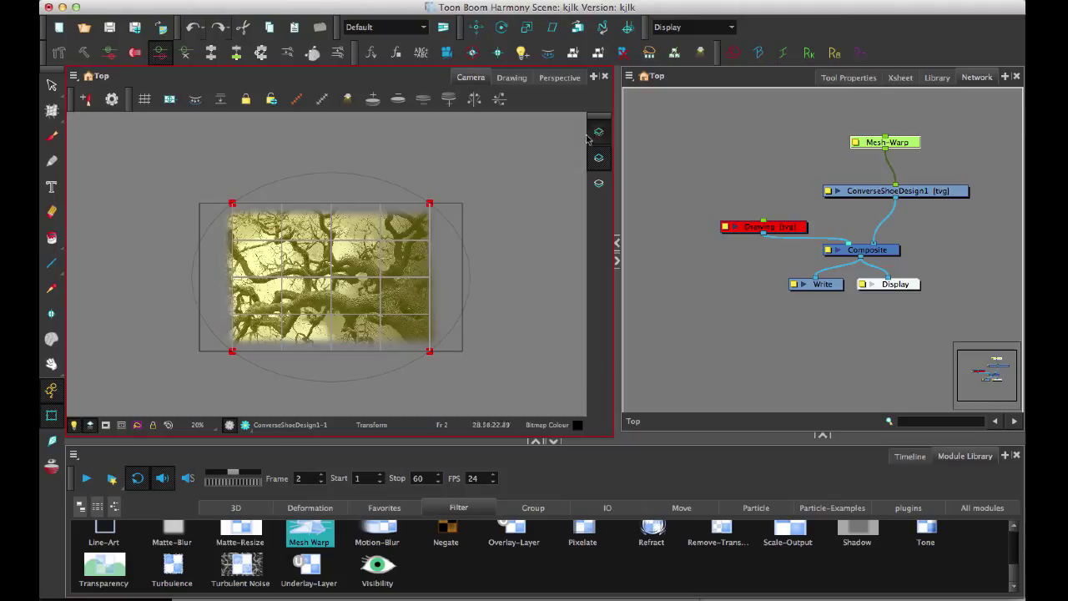
Step: Enlarge the Mesh-Warp region evenly around its centre so the grid extends beyond the whole tree image
left_click(907, 138)
left_click(908, 140)
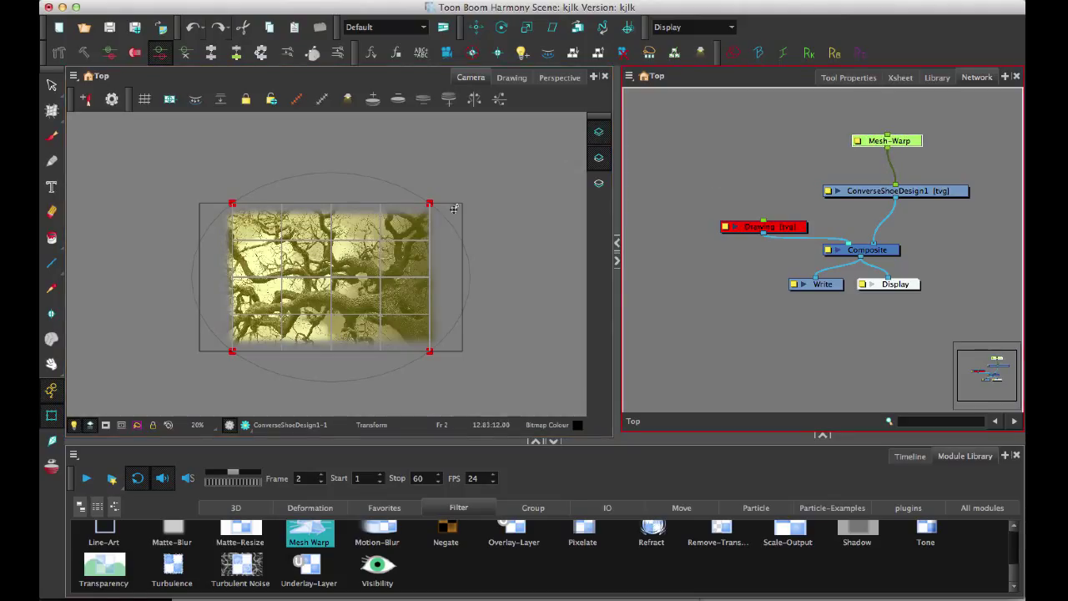
mouse_move(432, 202)
left_mouse_down()
mouse_move(443, 197)
mouse_move(433, 200)
left_mouse_up()
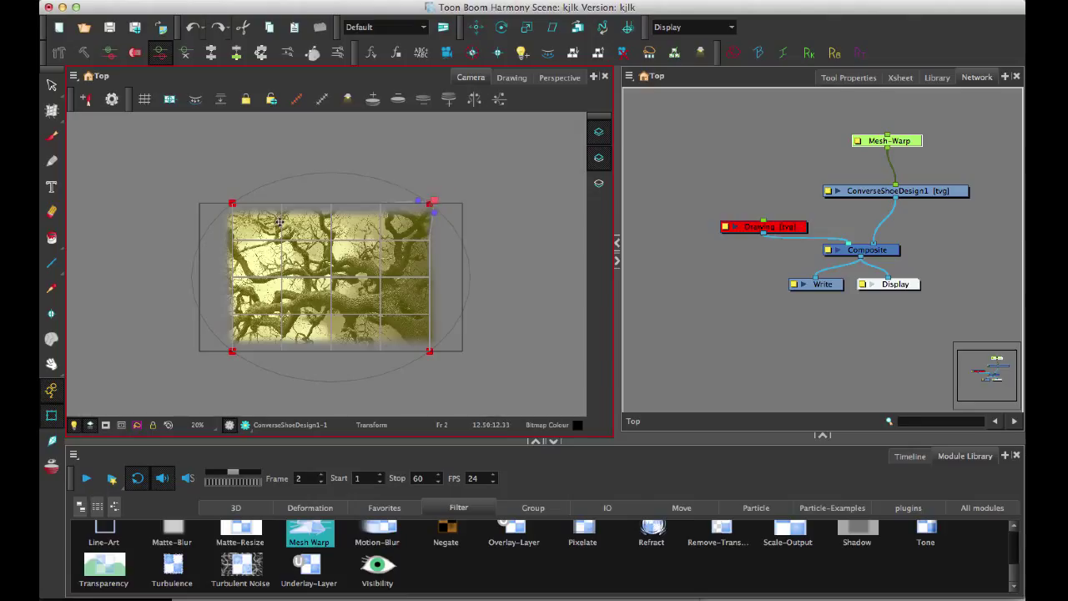
key("super+z")
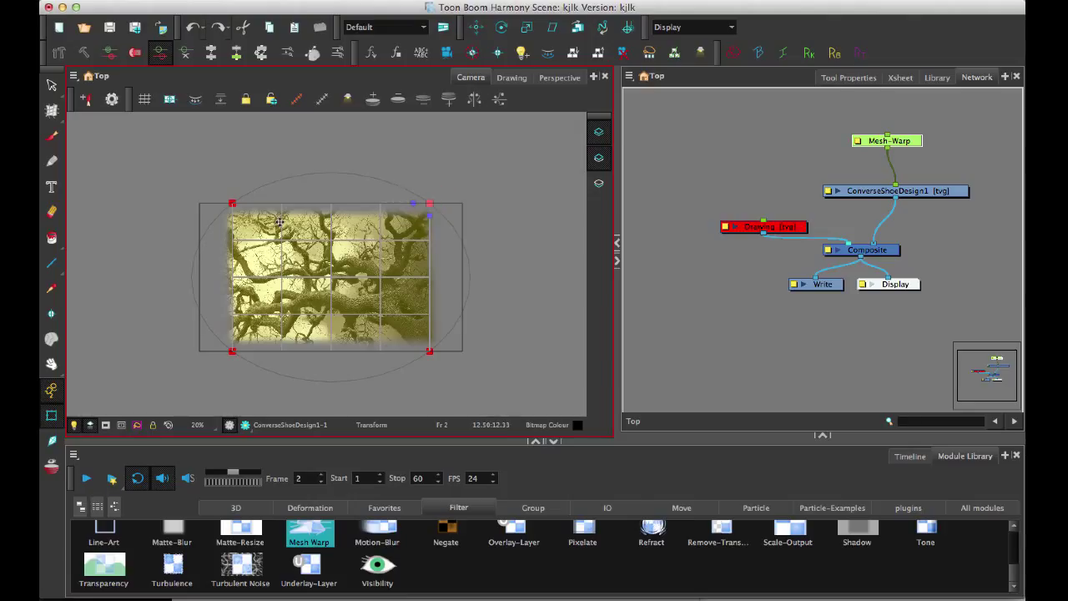
left_click(470, 270)
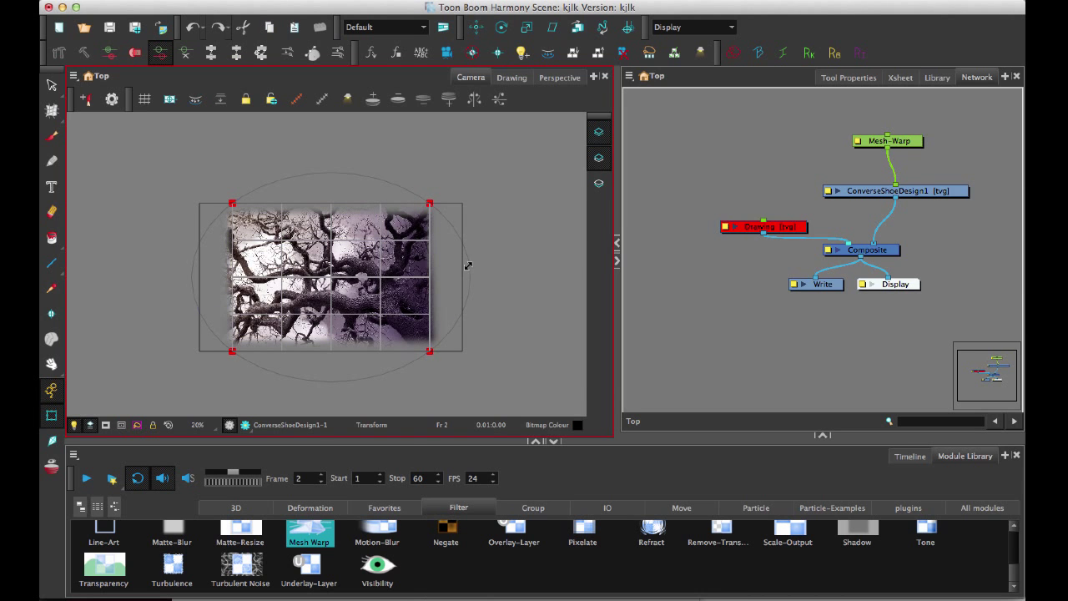
left_click_drag(468, 265, 489, 254)
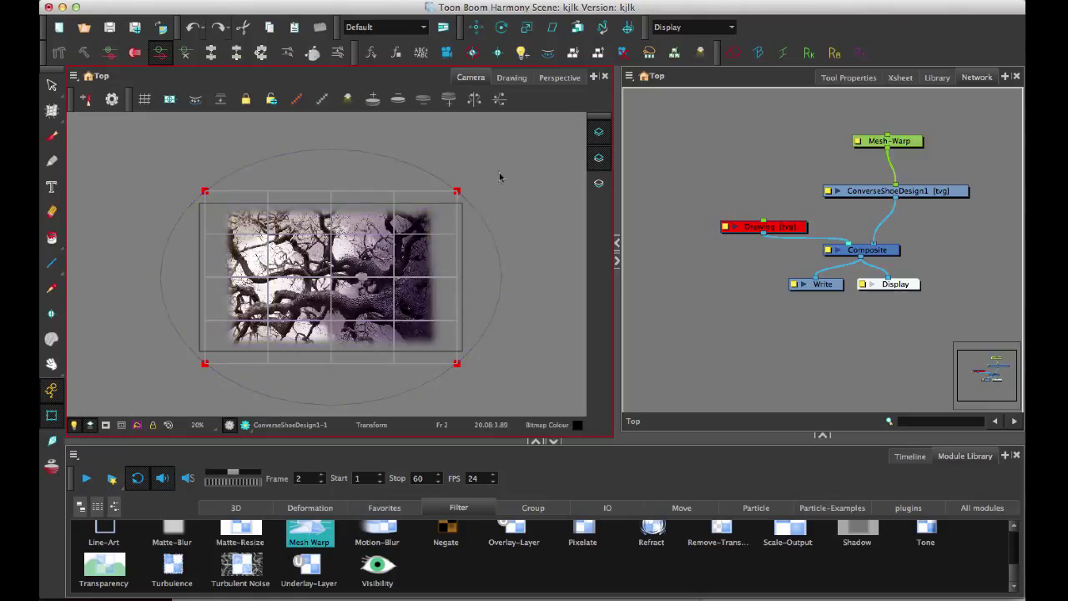
Step: Deform the tree image by shifting the interior mesh points in the grid's right-hand column slightly outward
left_click(456, 193)
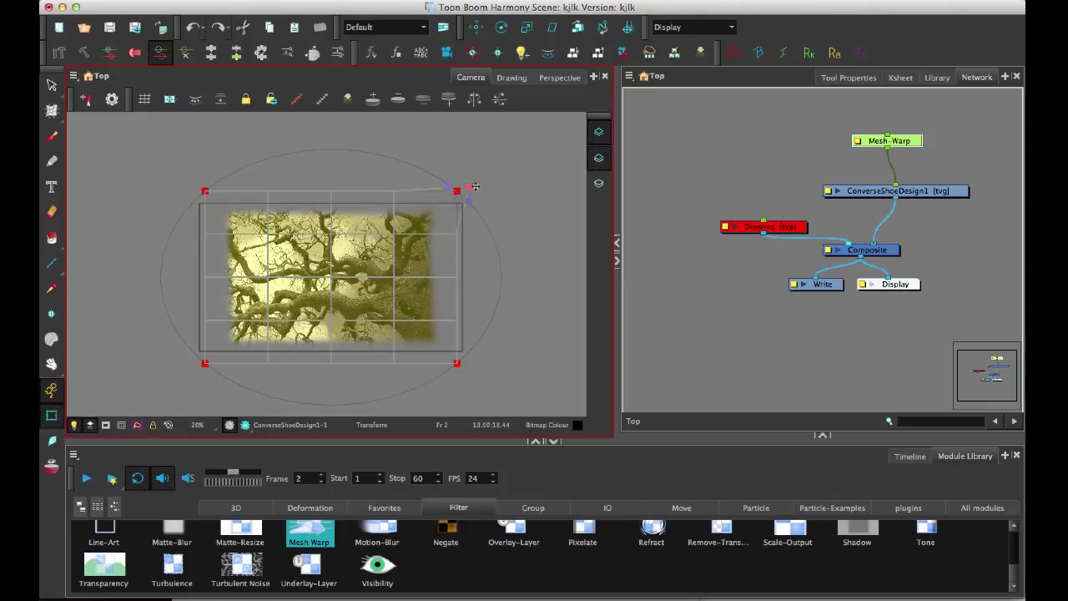
left_click_drag(454, 196, 456, 198)
left_click(394, 235)
left_click_drag(394, 235, 401, 229)
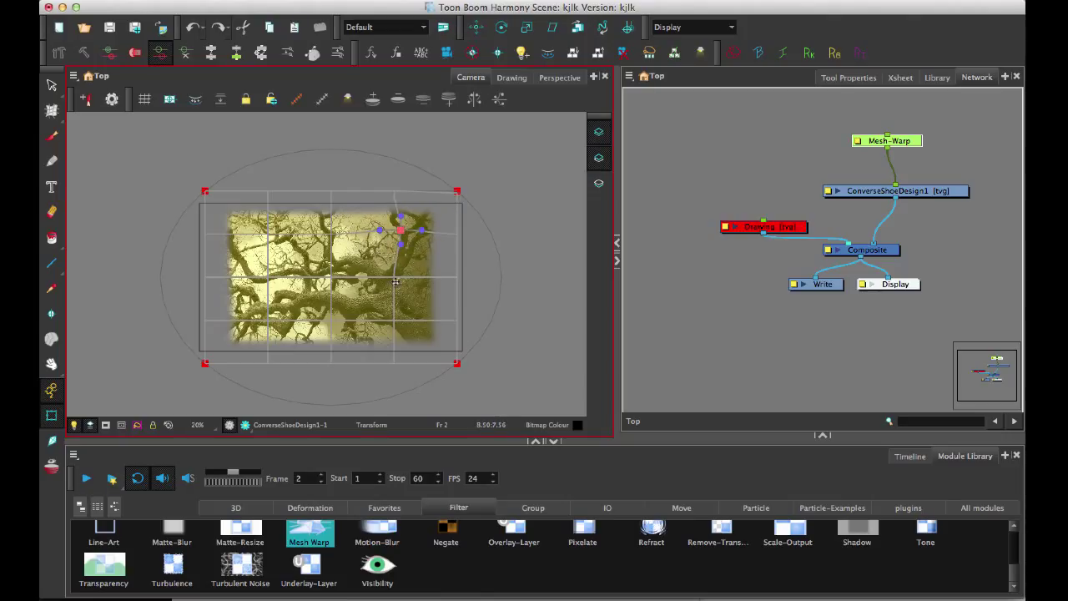
left_click(395, 281)
left_click_drag(396, 280, 400, 328)
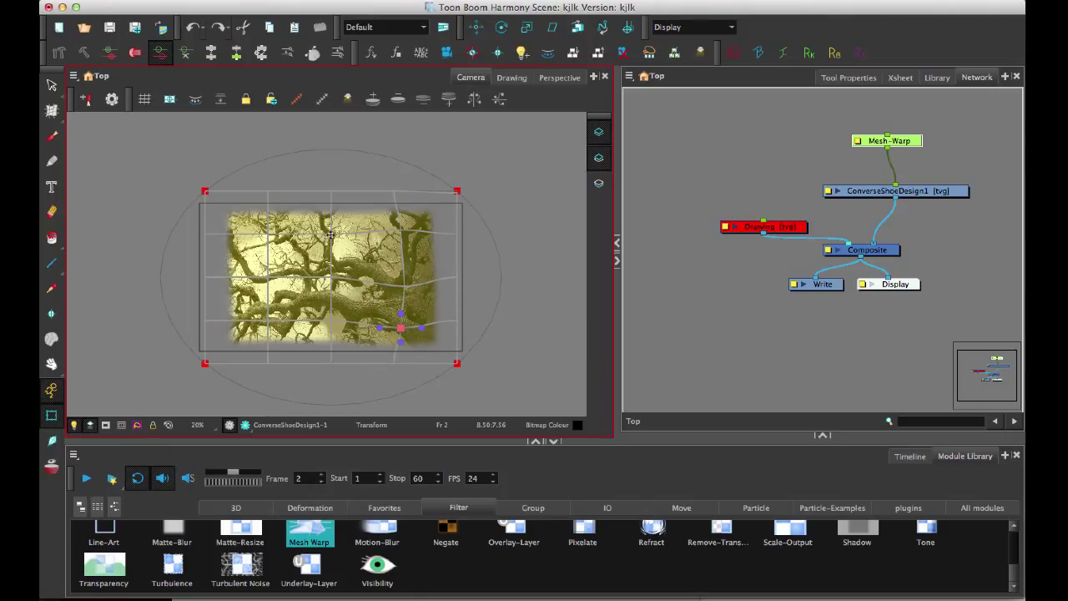
Step: Pull the upper and left-hand interior mesh points outward and nudge the whole mesh slightly upward
left_click_drag(330, 234, 259, 228)
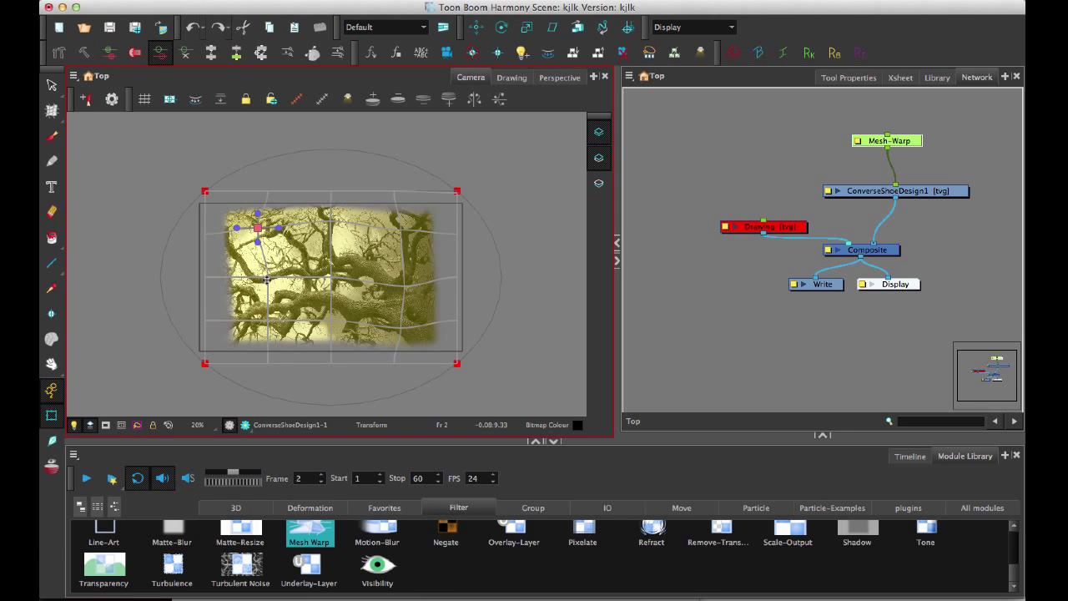
left_click_drag(267, 280, 255, 281)
left_click(267, 323)
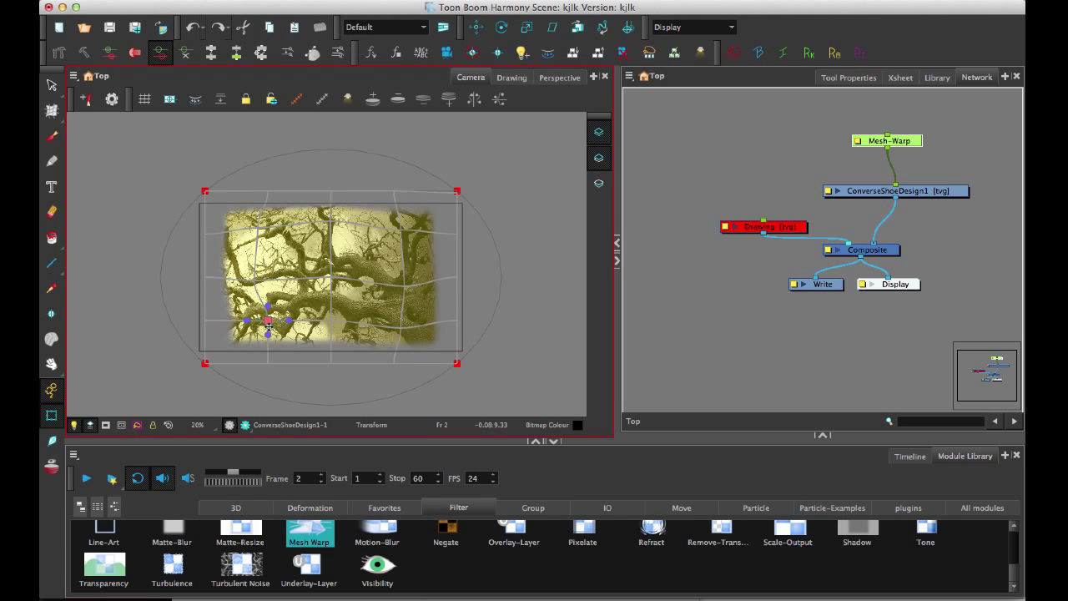
mouse_move(273, 328)
left_mouse_down()
mouse_move(265, 335)
mouse_move(282, 319)
mouse_move(281, 338)
mouse_move(275, 326)
left_mouse_up()
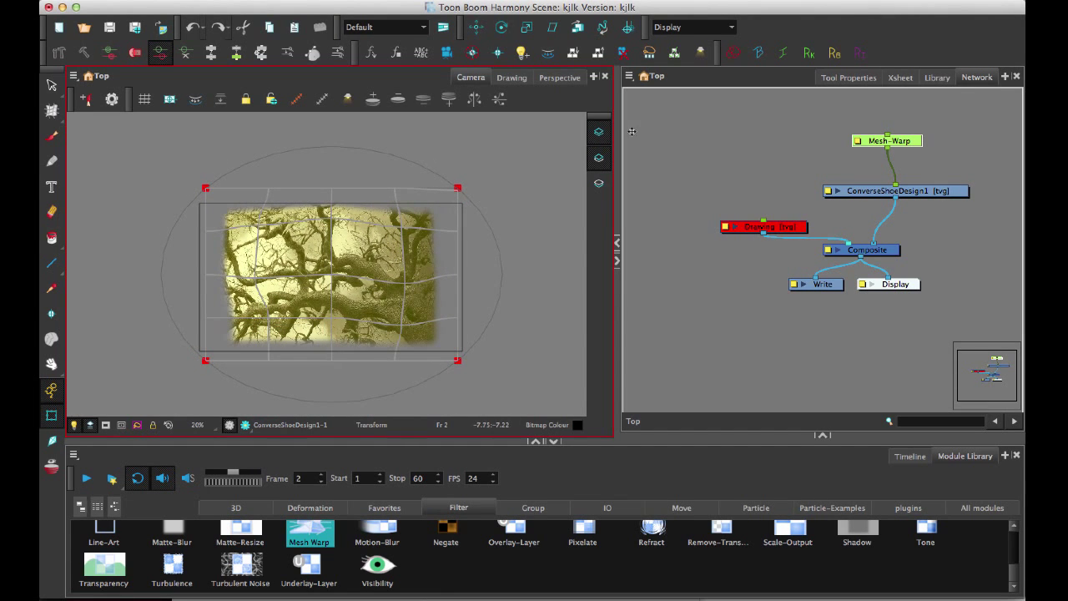
Step: Set the Mesh-Warp layer's mesh to 3 rows and 3 columns and close its properties
left_click(859, 141)
left_click_drag(852, 160, 734, 93)
left_click(896, 193)
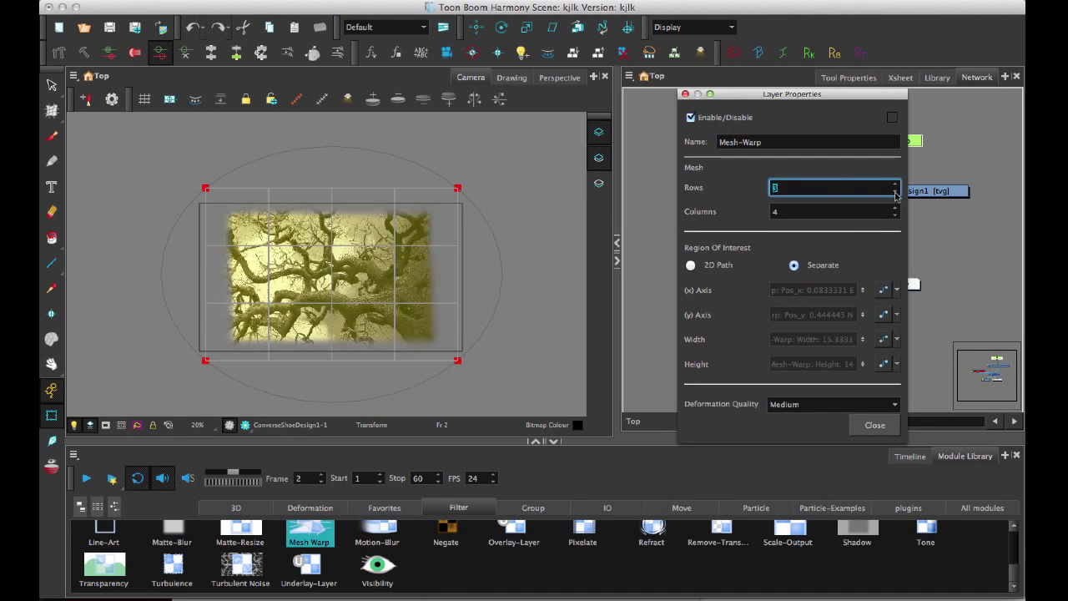
left_click(896, 215)
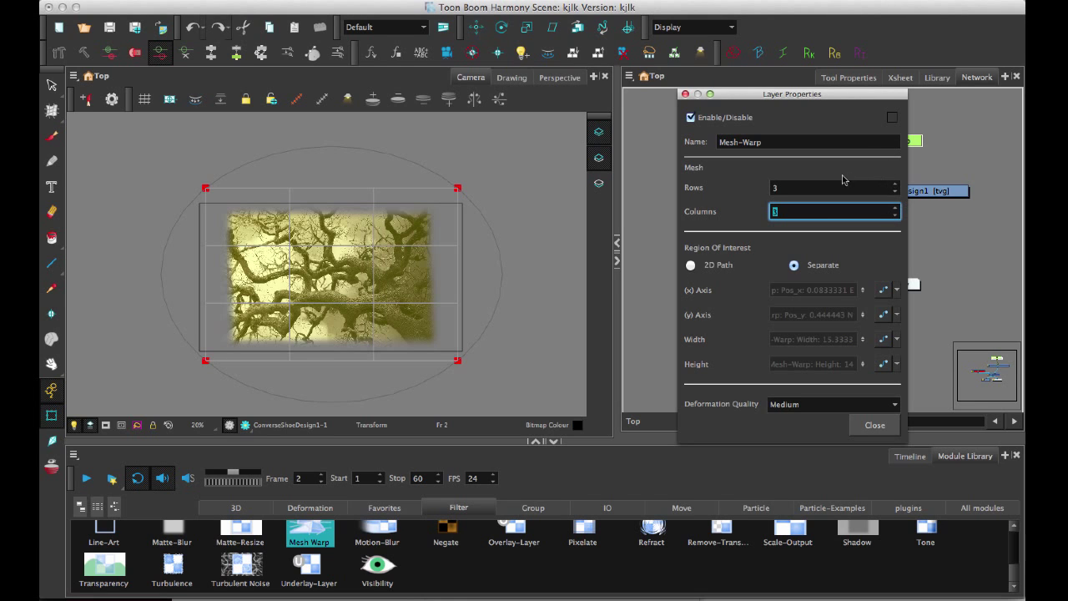
left_click(686, 94)
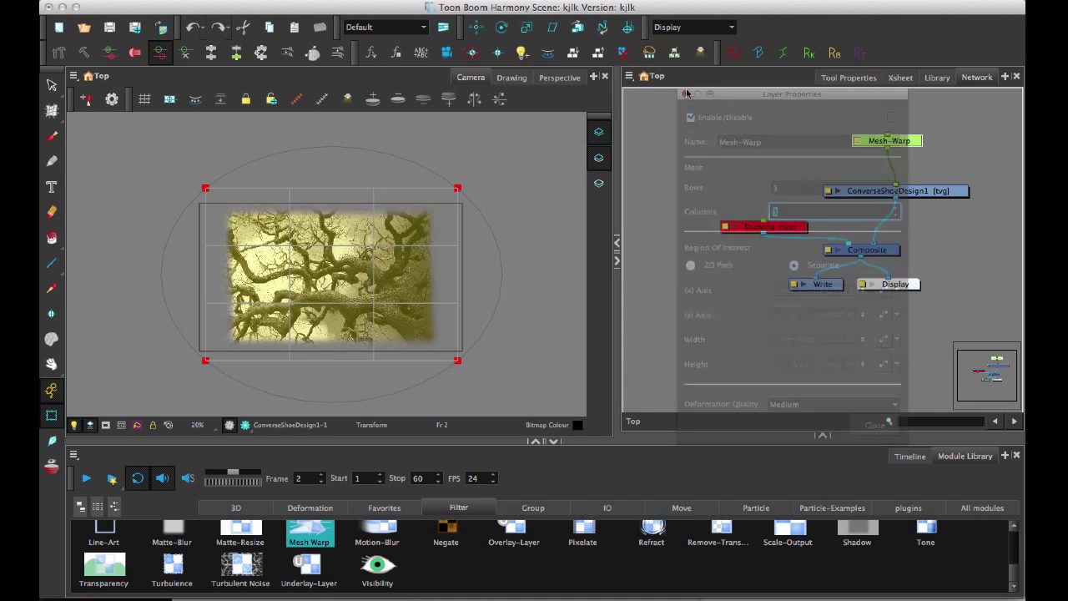
Step: Show the Timeline and, at frame 1 of Mesh-Warp, pull the four interior mesh points outward to bulge the image
left_click(910, 456)
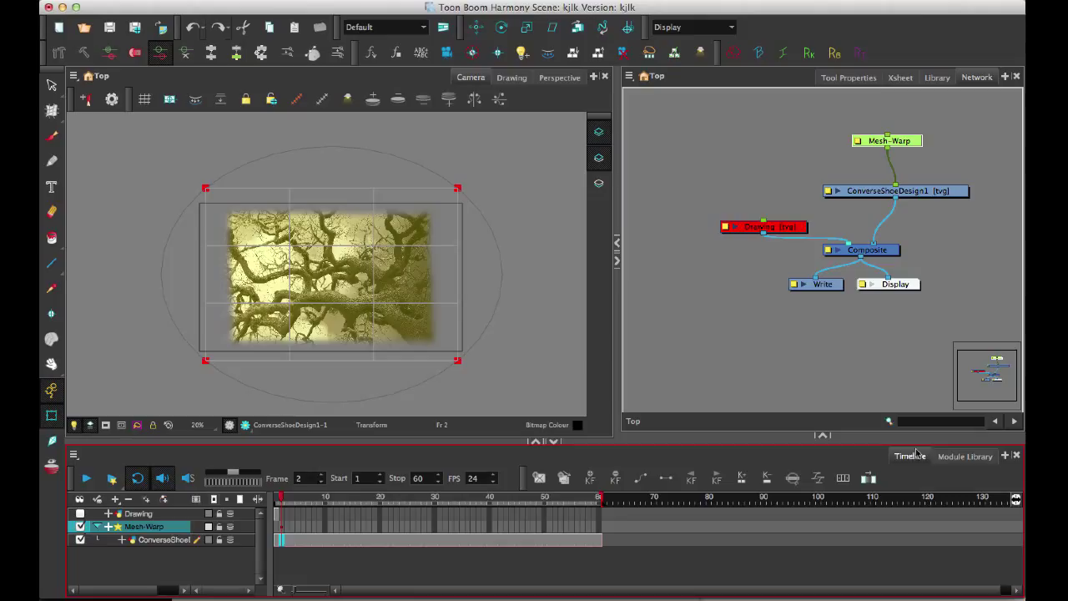
left_click(277, 531)
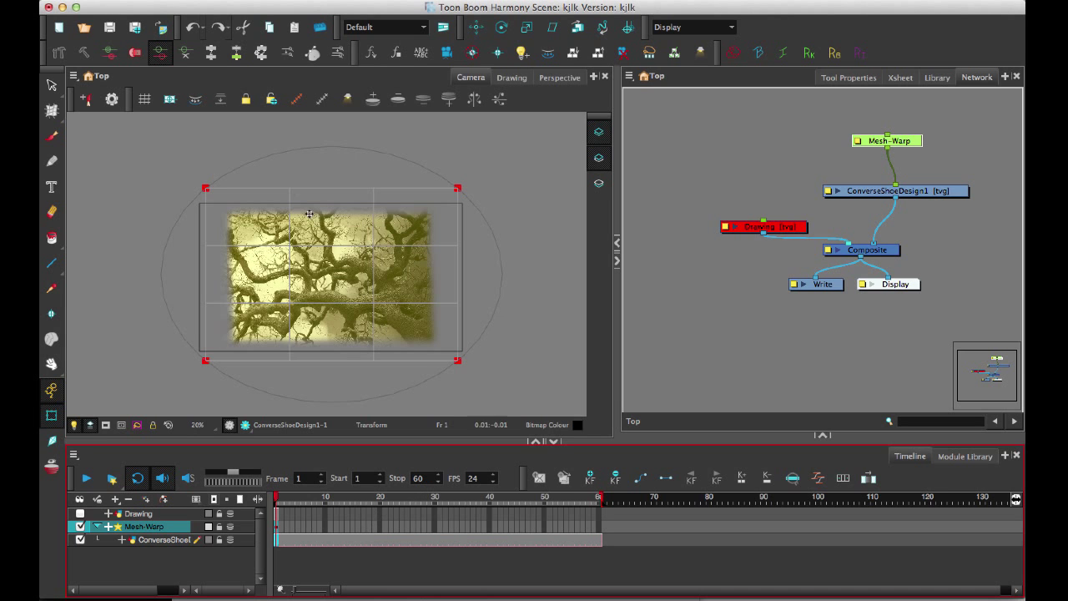
left_click(290, 246)
left_click_drag(290, 247, 311, 229)
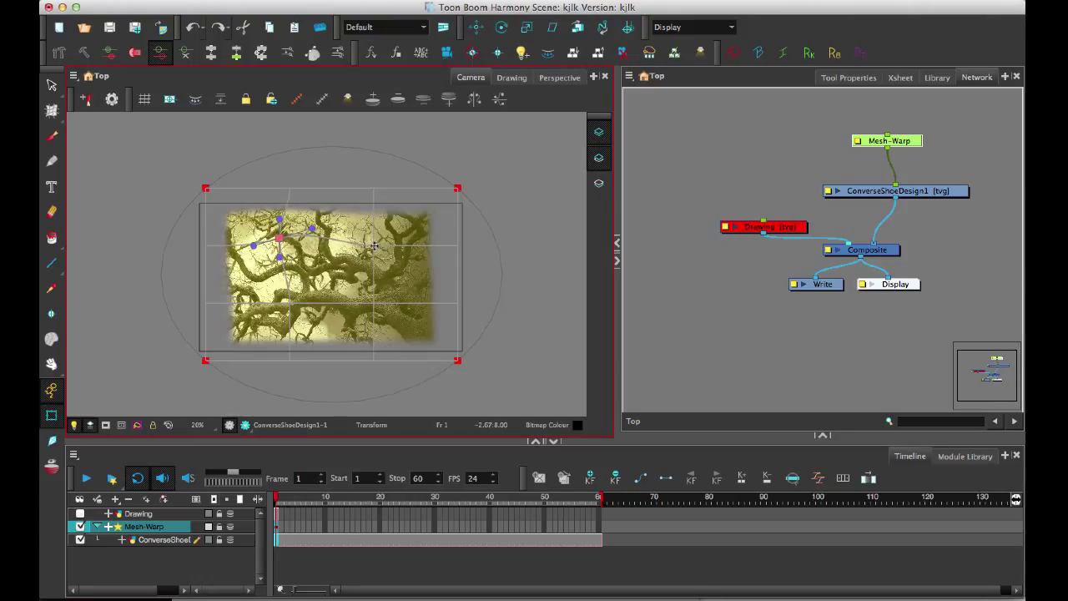
left_click_drag(374, 246, 351, 228)
left_click(291, 304)
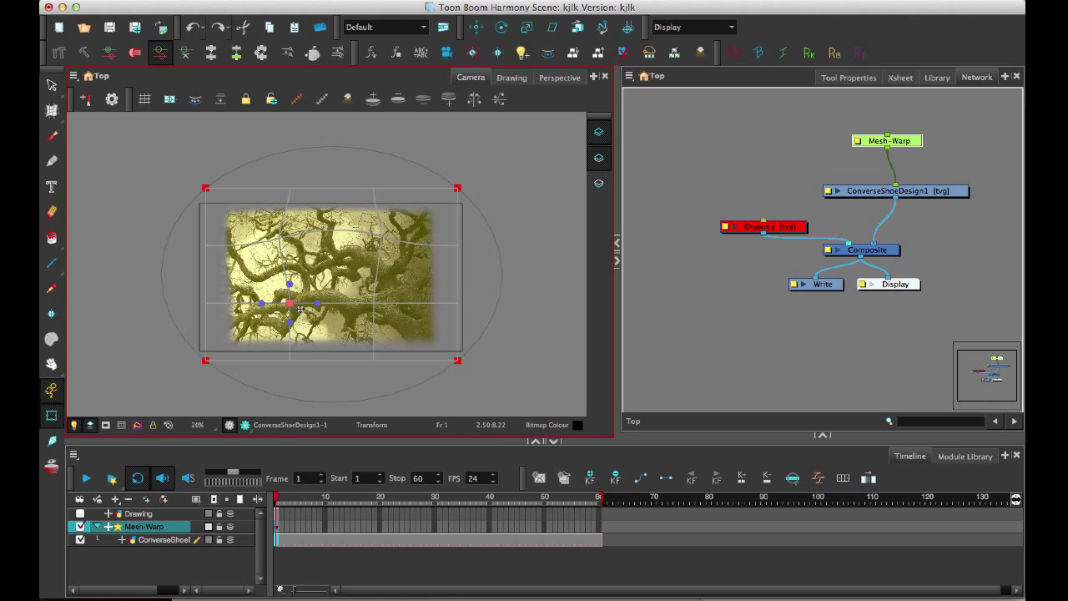
left_click_drag(291, 304, 313, 316)
left_click(373, 304)
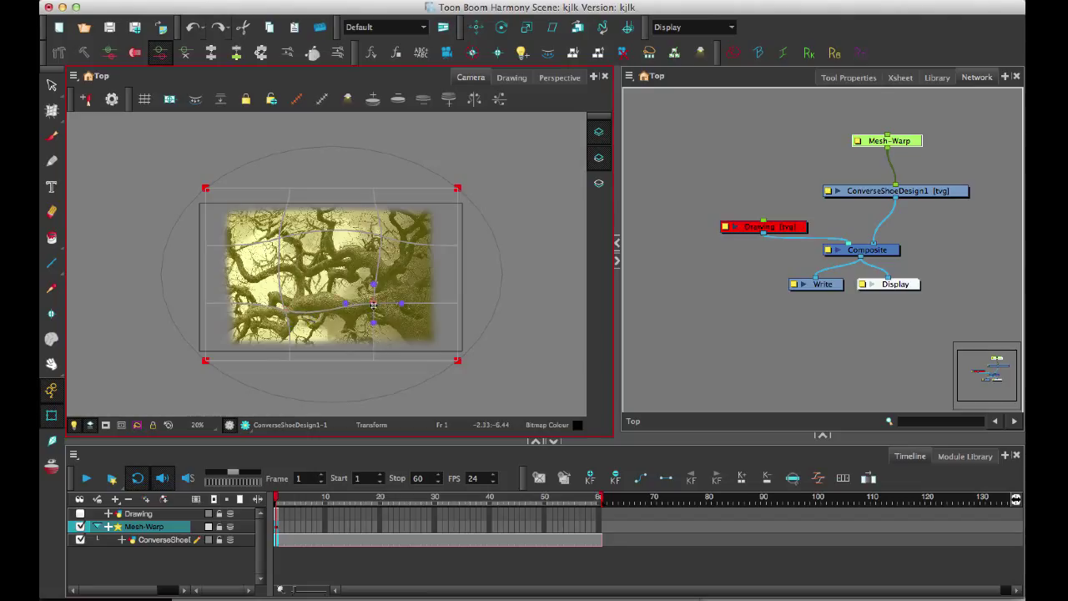
left_click_drag(374, 304, 391, 290)
Step: Tilt the vertical tangent handles of the two upper interior mesh points outward and deselect the mesh
left_click(379, 234)
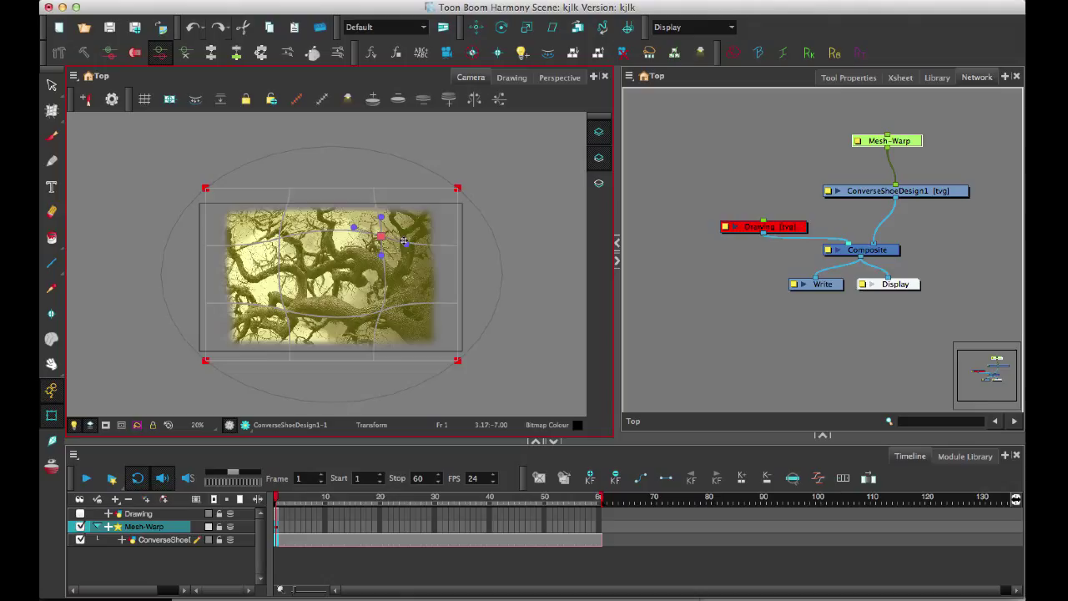
left_click_drag(381, 252, 387, 255)
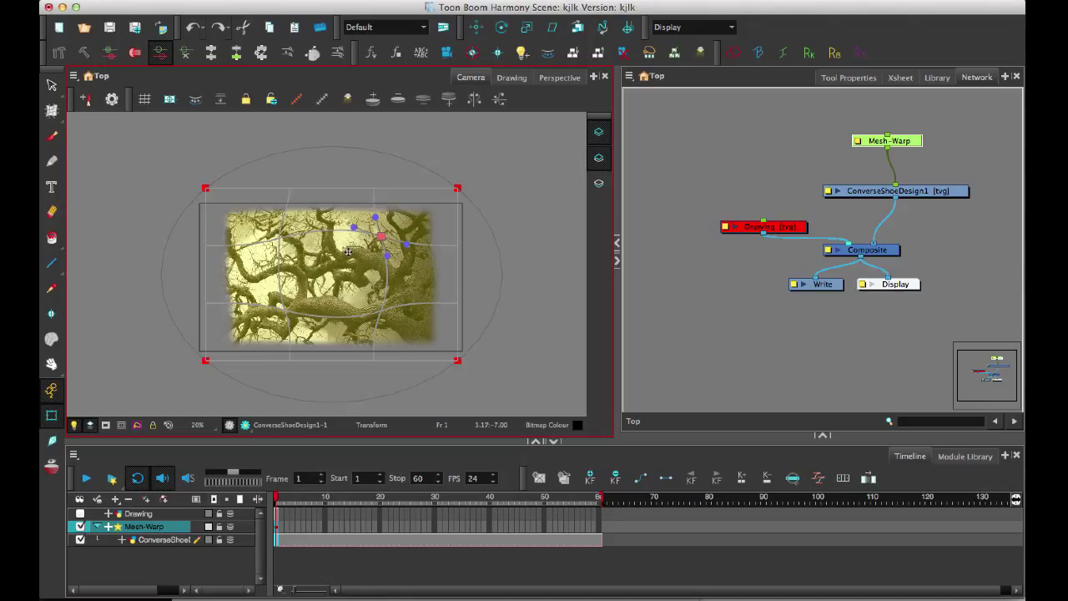
left_click(278, 237)
left_click_drag(281, 257, 274, 258)
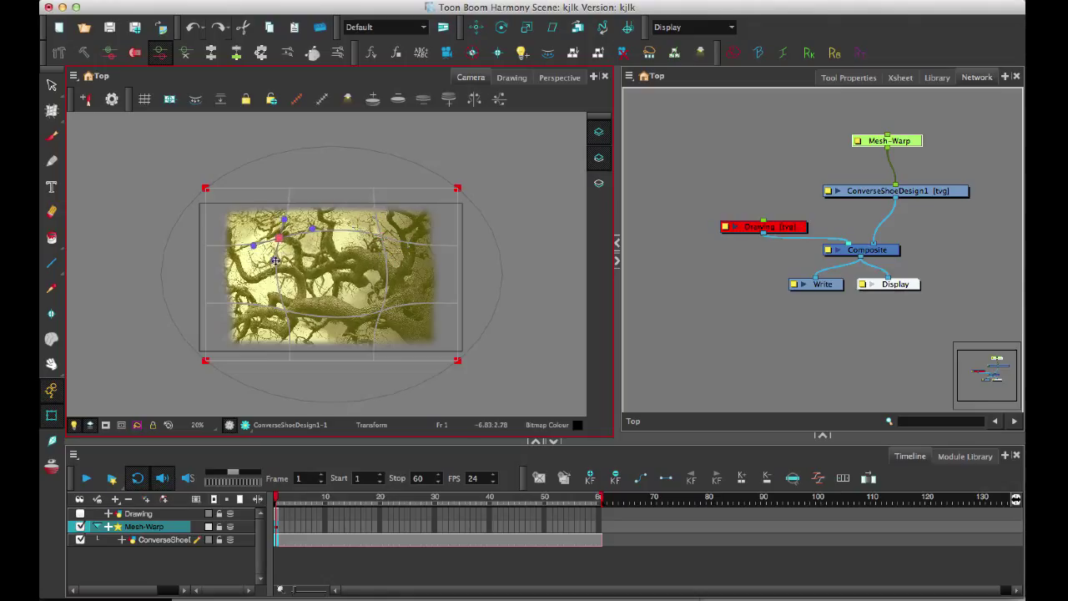
left_click(541, 193)
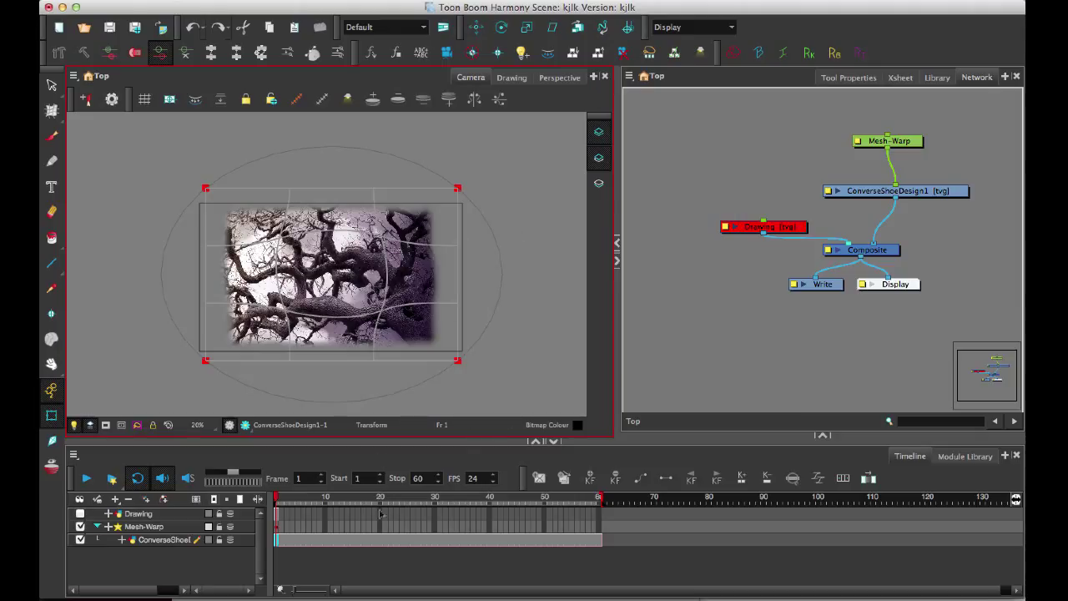
Step: Add a keyframe on the Mesh-Warp layer at frame 30
left_click(278, 526)
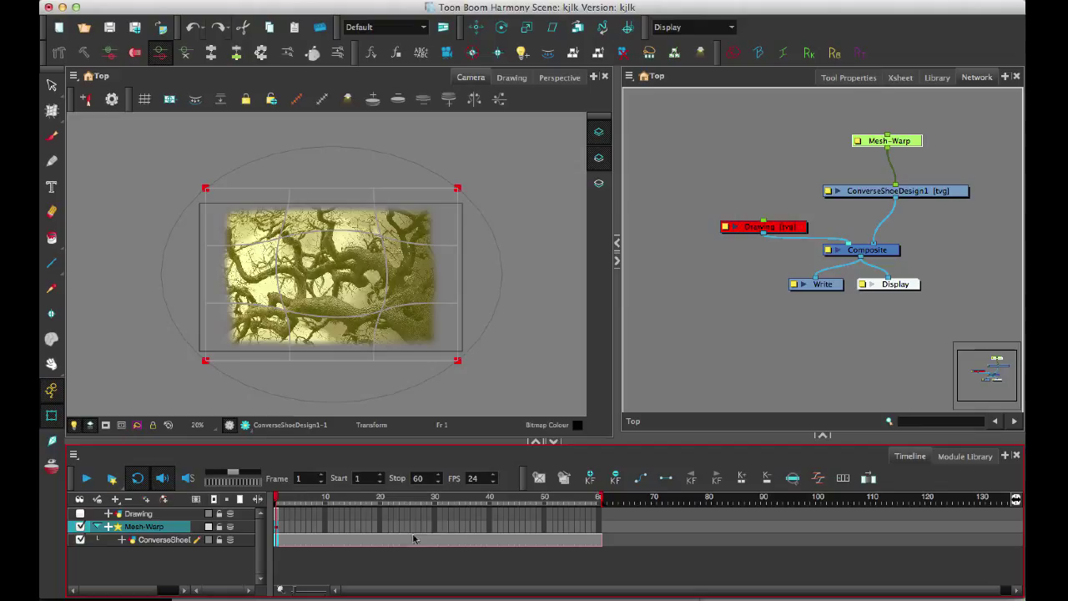
left_click(440, 529)
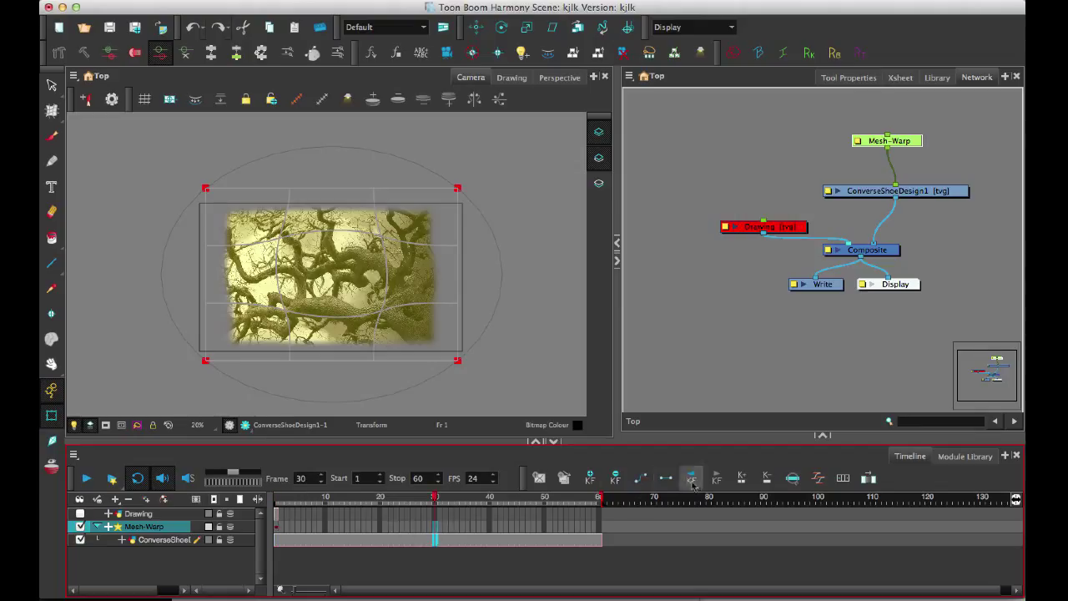
left_click(600, 477)
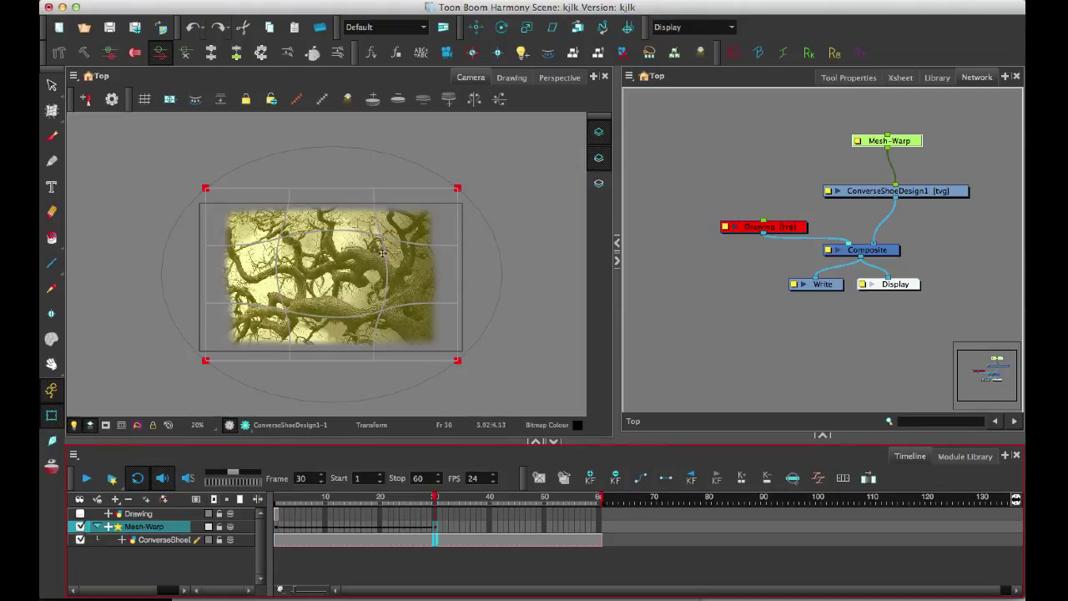
Step: Make room in the network, add a Peg above Mesh-Warp and connect its output to the Mesh-Warp node's input
left_click_drag(935, 193, 940, 200)
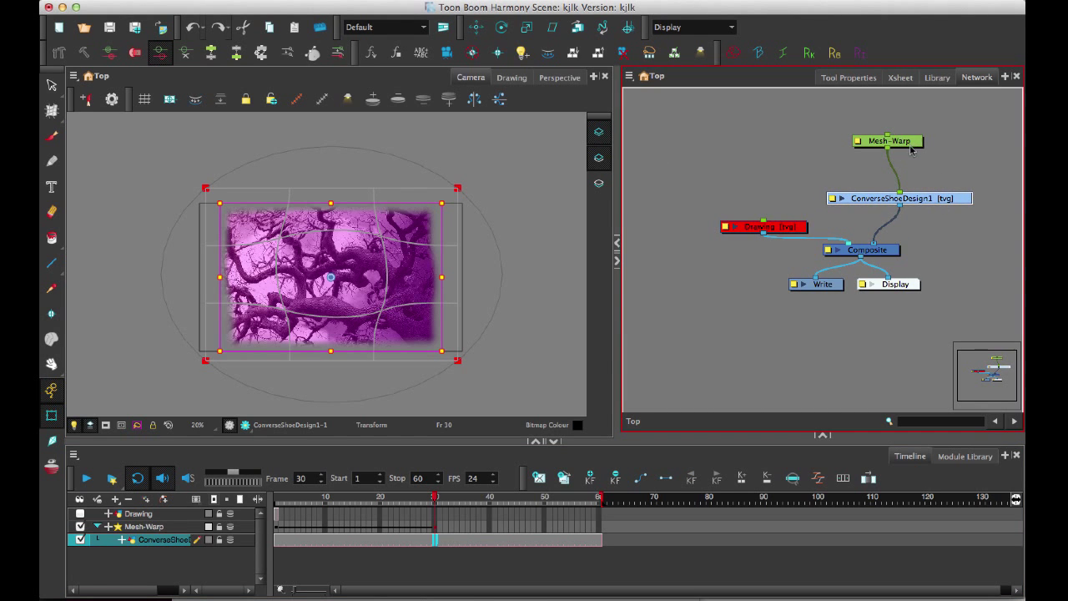
left_click_drag(913, 149, 917, 165)
left_click(918, 100)
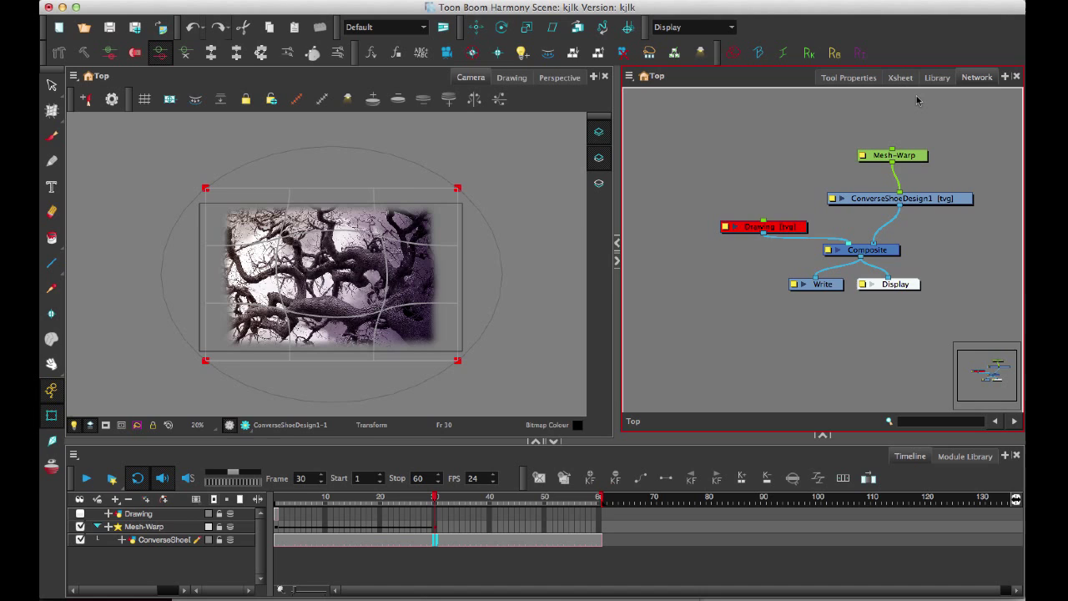
key("super+p")
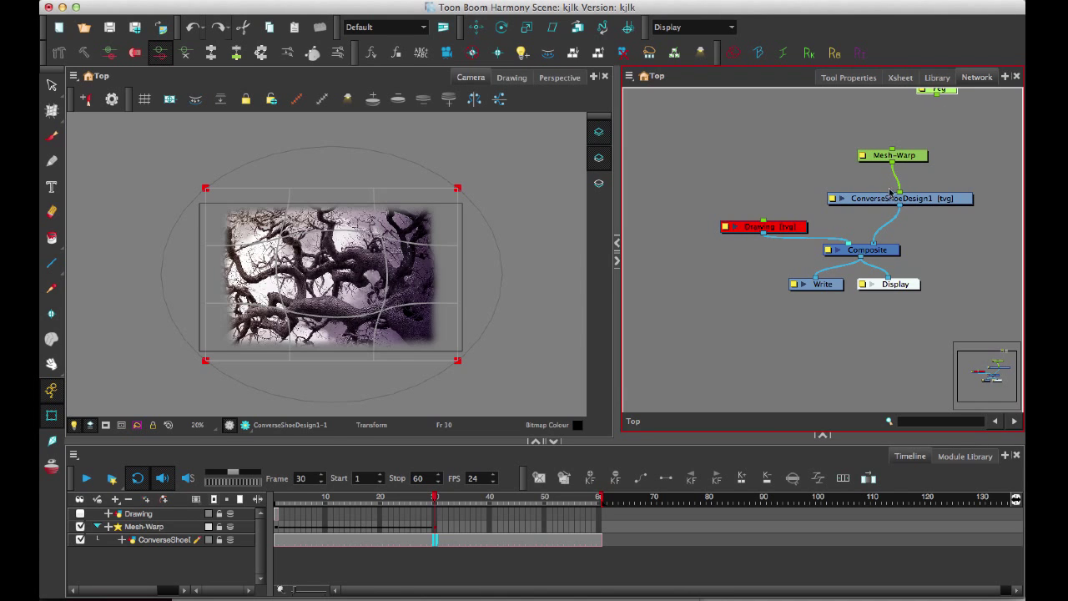
scroll(891, 194, "up", 3)
left_click_drag(922, 131, 870, 155)
left_click_drag(871, 199, 870, 197)
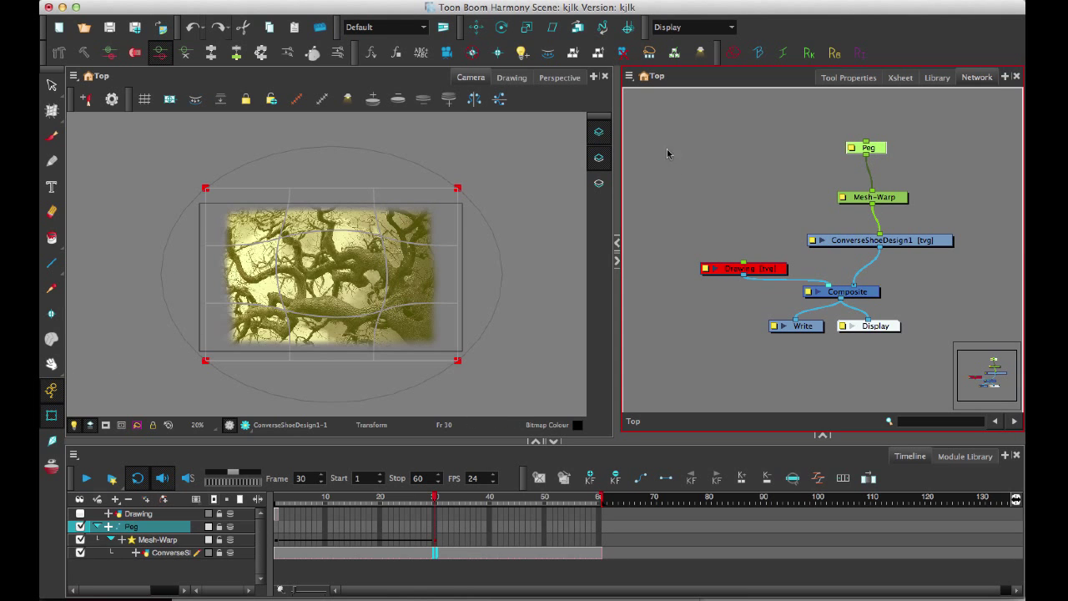
Step: Move the warped image slightly to the left with the Peg at frame 30 and deselect it
left_click(870, 148)
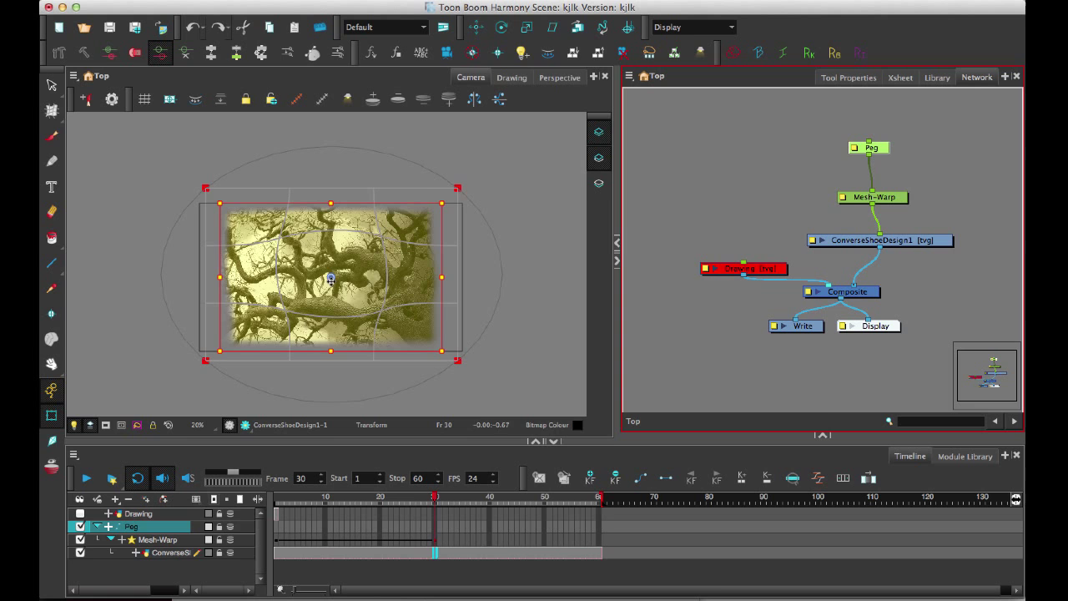
mouse_move(330, 279)
left_mouse_down()
mouse_move(354, 272)
mouse_move(362, 289)
mouse_move(262, 320)
mouse_move(265, 247)
mouse_move(359, 291)
mouse_move(292, 306)
mouse_move(328, 280)
left_mouse_up()
left_click(912, 194)
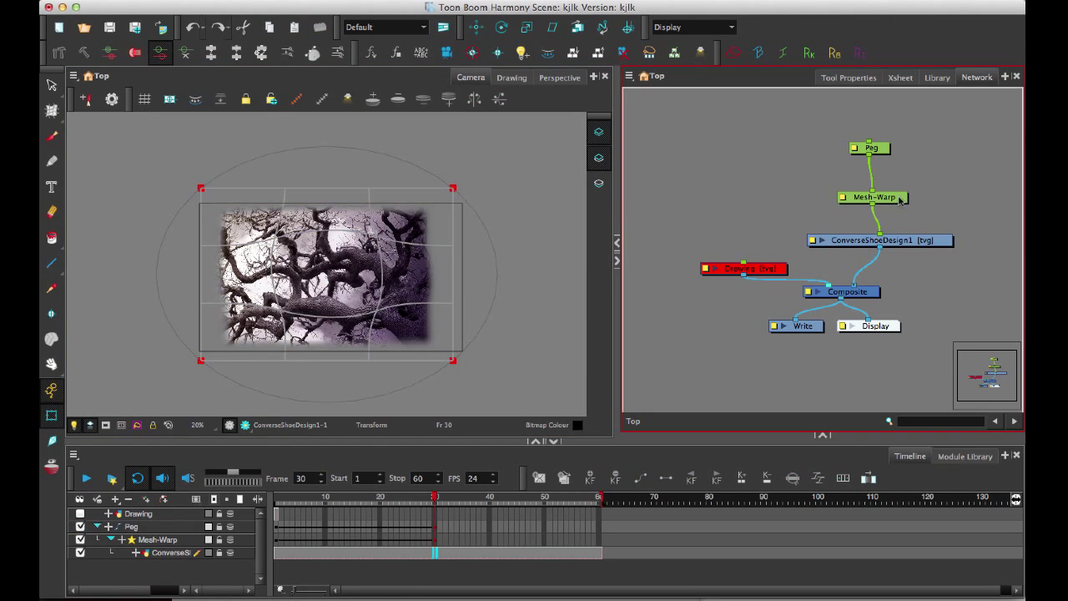
Step: Select Mesh-Warp at frame 30 and move its whole mesh down and to the left over the image
left_click(900, 201)
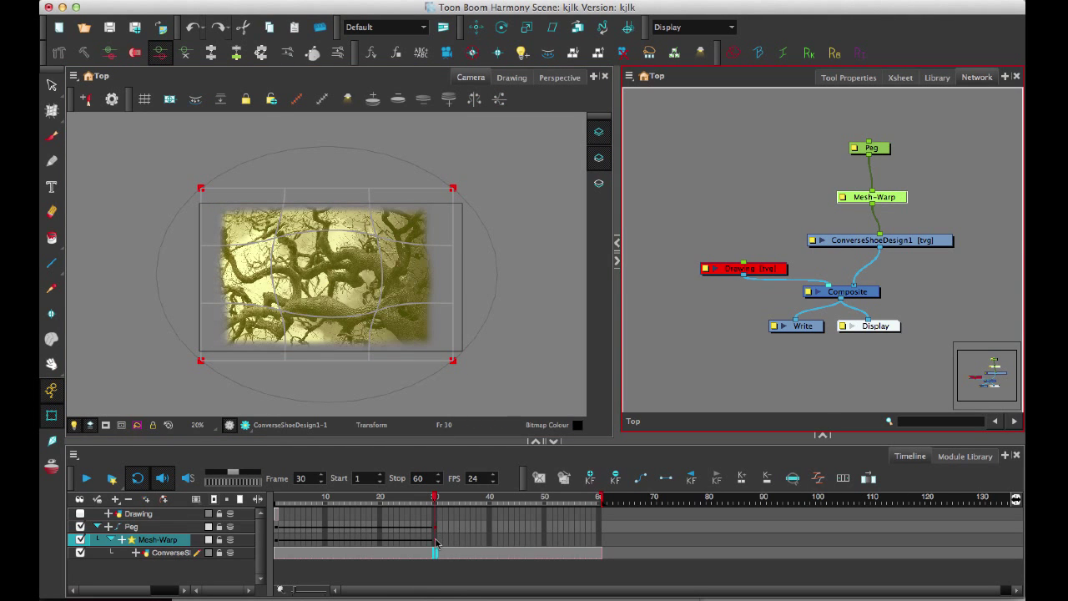
left_click(436, 541)
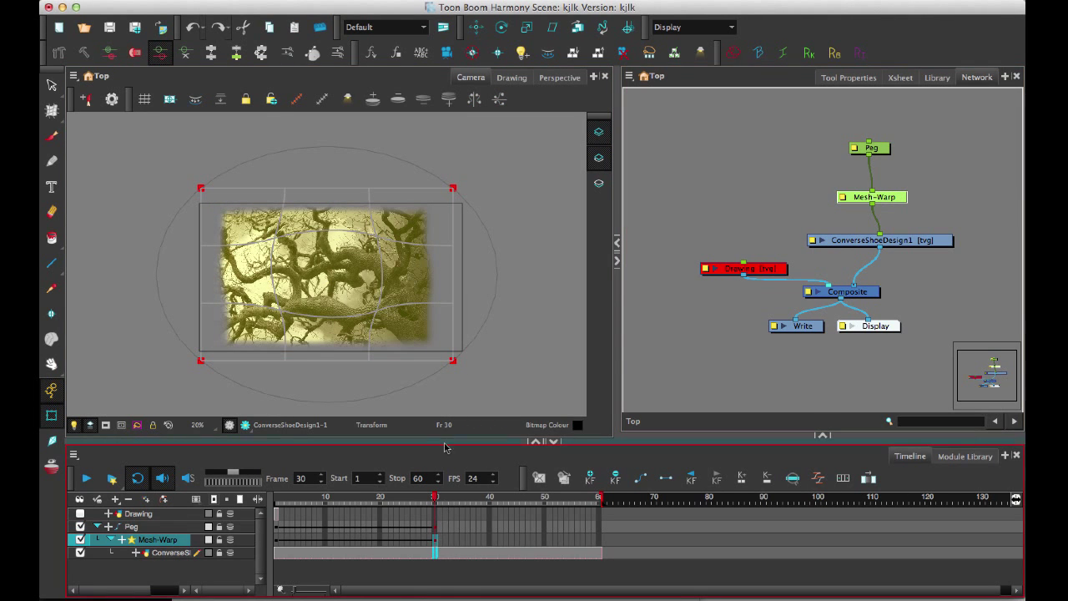
left_click(481, 219)
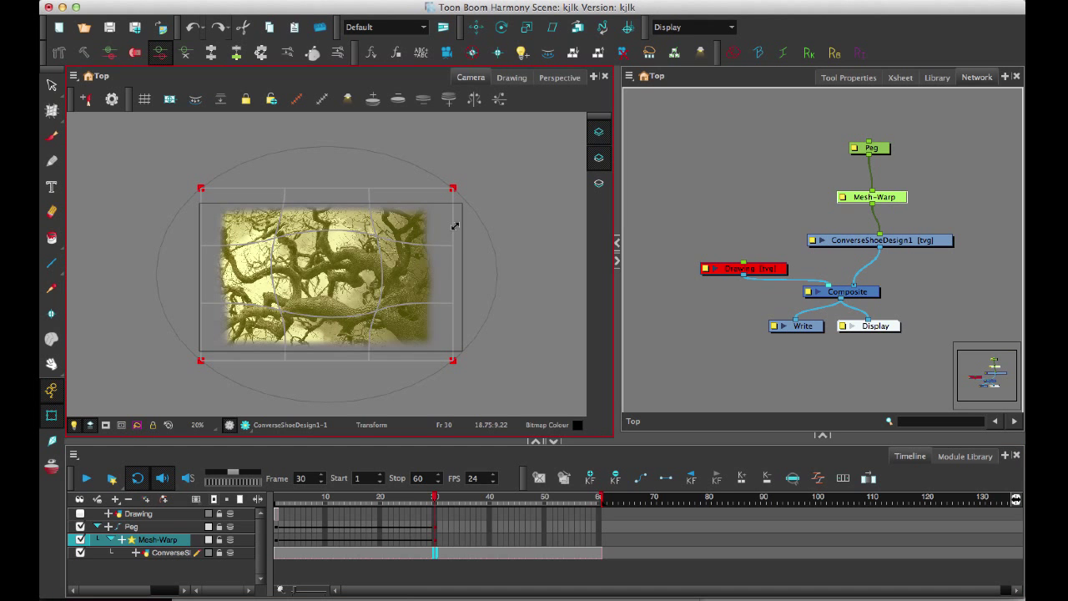
left_click_drag(406, 222, 357, 277)
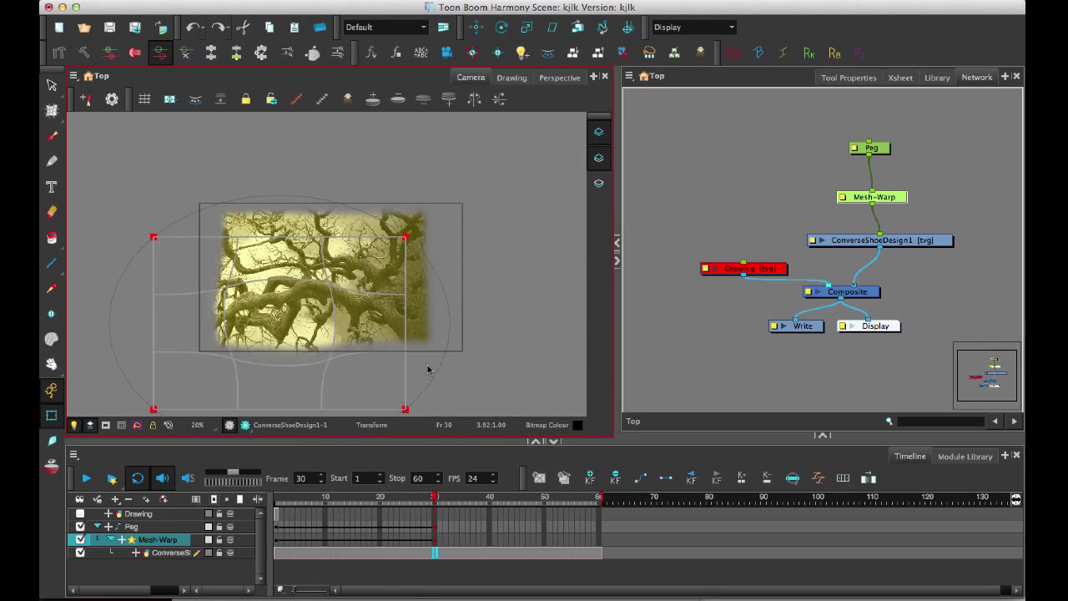
Step: Animate the Mesh-Warp by moving its whole mesh up at frame 43 and to the right at frame 56, and deselect it
left_click_drag(436, 503, 506, 500)
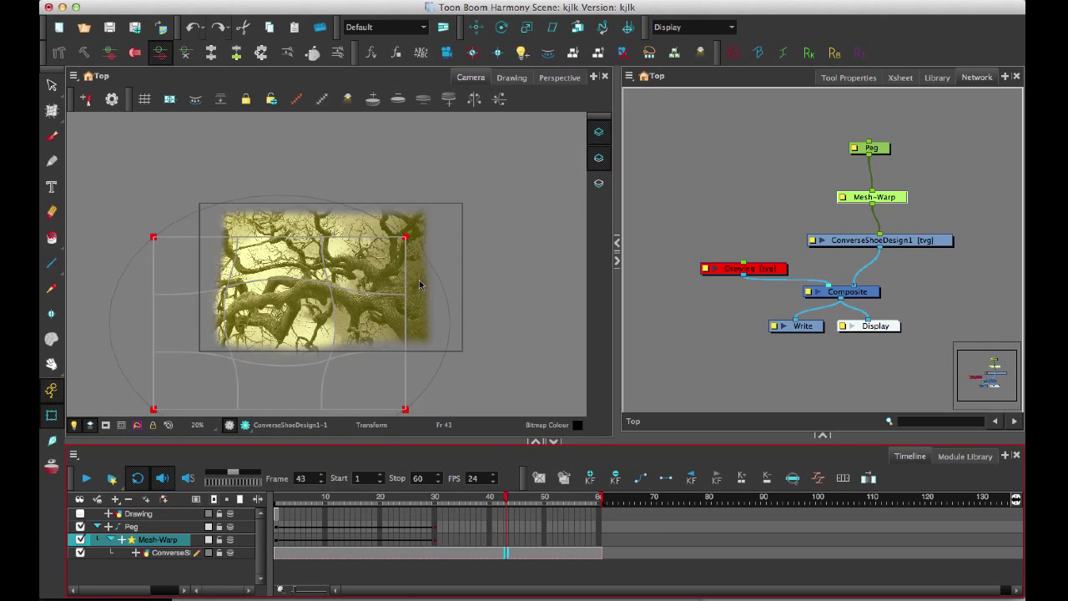
left_click_drag(338, 341, 289, 239)
left_click(576, 538)
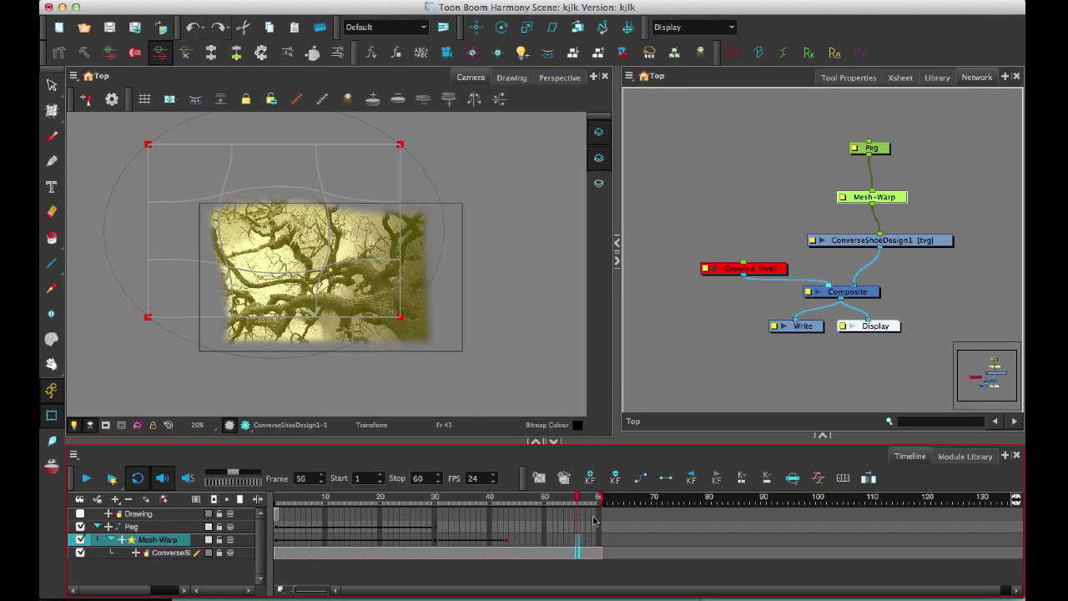
left_click_drag(357, 280, 485, 291)
left_click(559, 393)
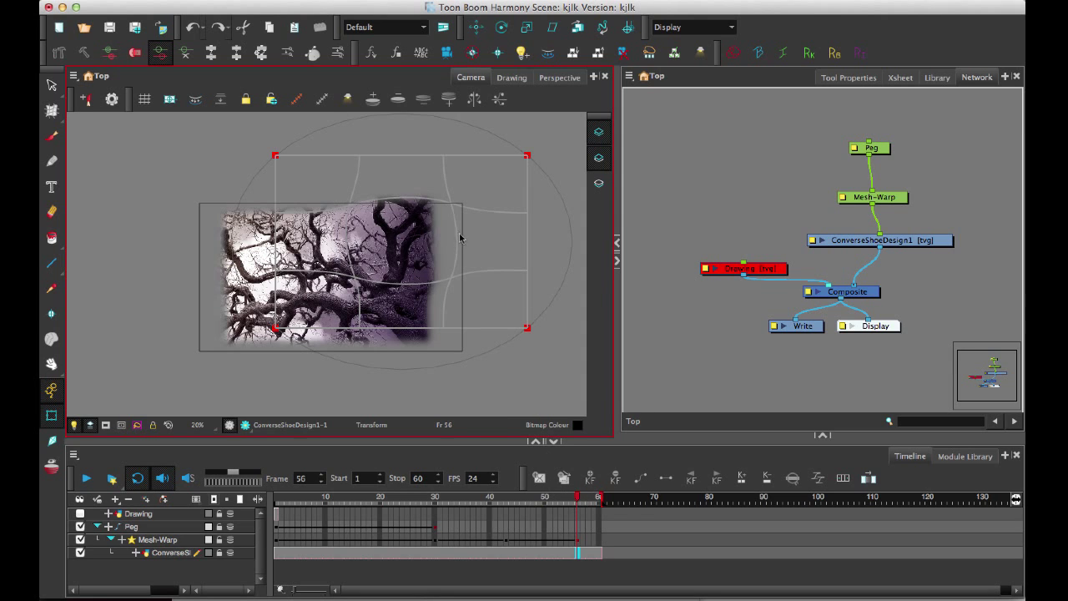
left_click(347, 98)
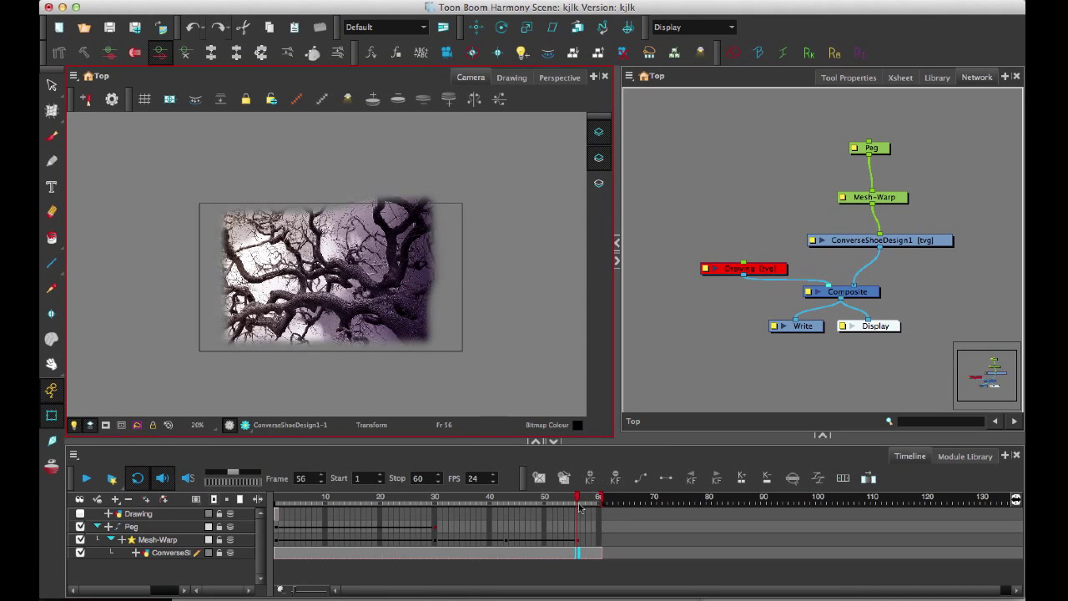
Step: Return to frame 1, select the Mesh-Warp node, and nudge the lower point on the mesh's left edge outward and back
left_click_drag(580, 507, 269, 506)
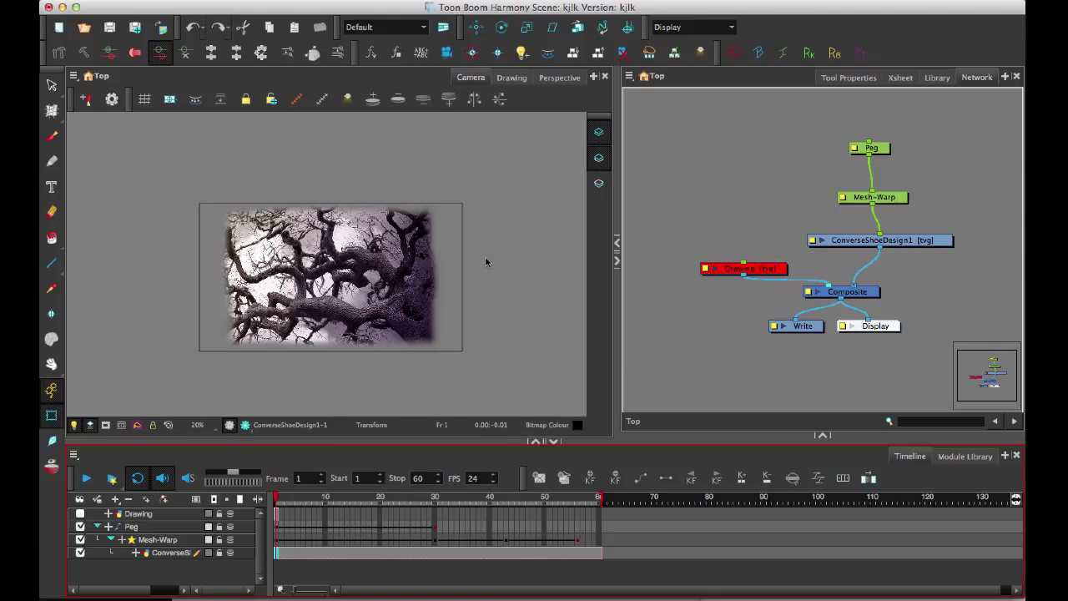
left_click_drag(899, 202, 898, 198)
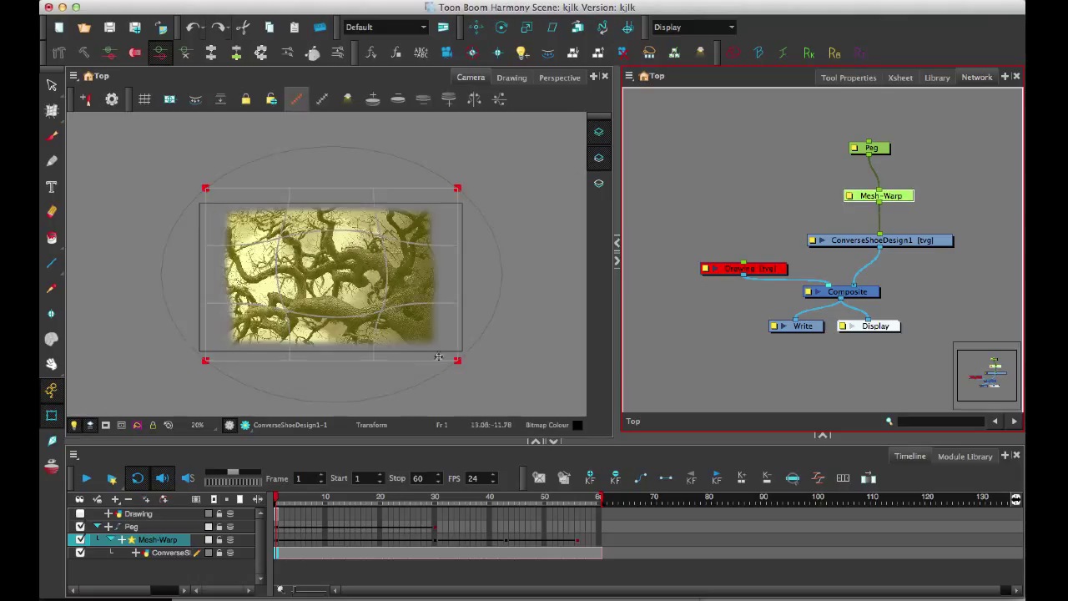
left_click(278, 239)
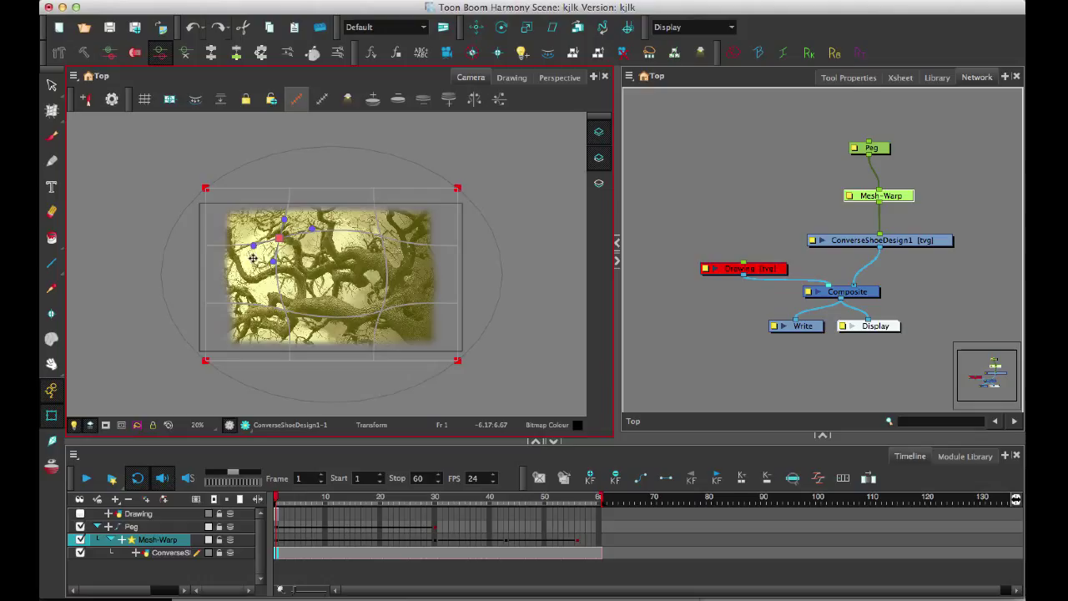
left_click(198, 303)
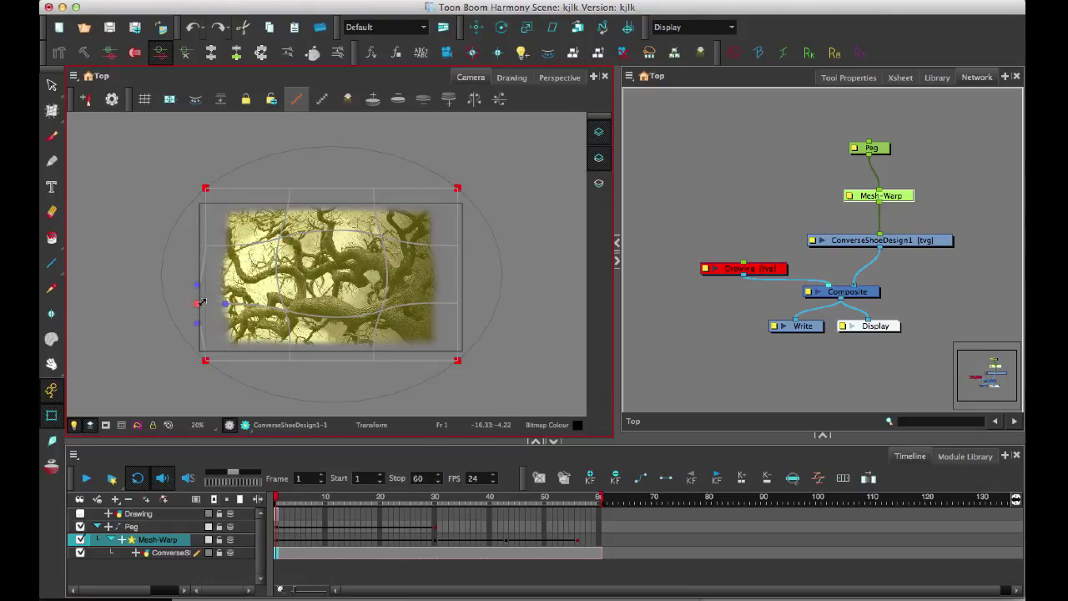
left_click_drag(201, 302, 210, 302)
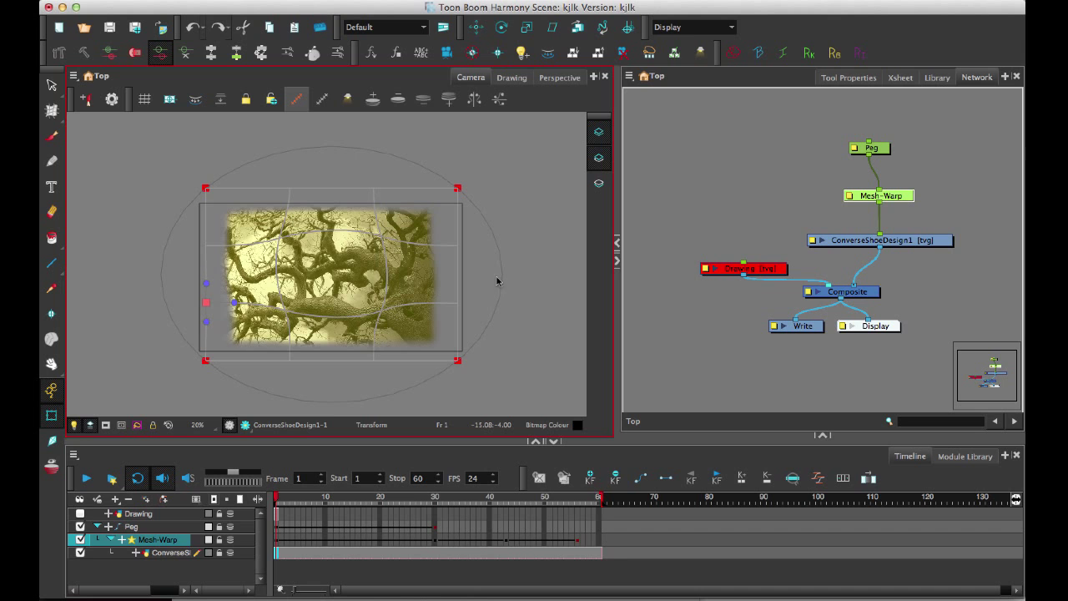
Step: Scale the whole mesh down slightly at frame 1 and shift it down and to the right over the image
mouse_move(499, 276)
left_mouse_down()
mouse_move(520, 286)
mouse_move(484, 282)
left_mouse_up()
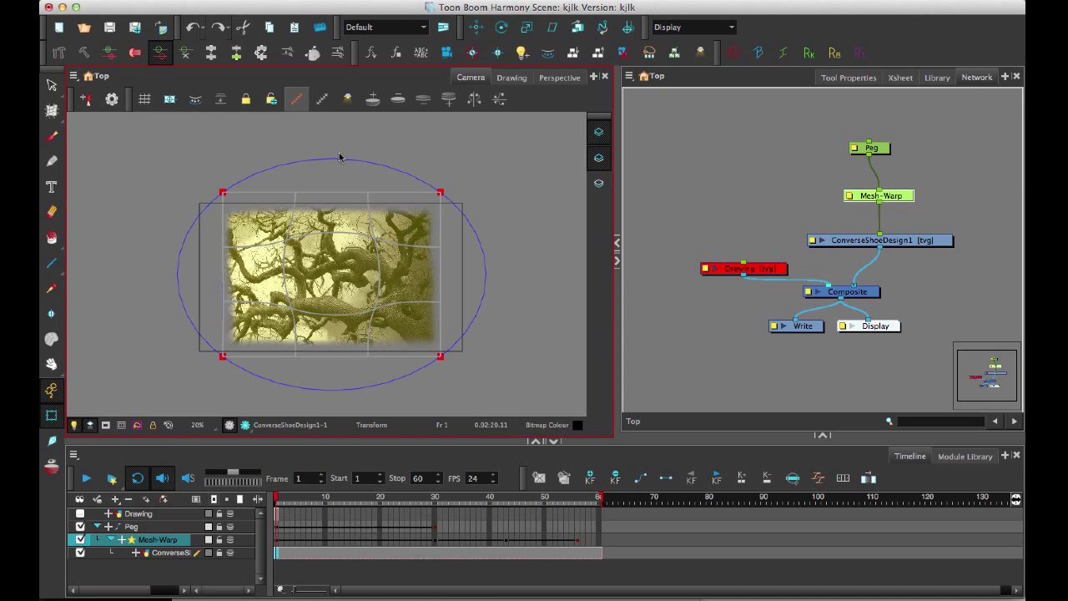
left_click_drag(403, 270, 410, 290)
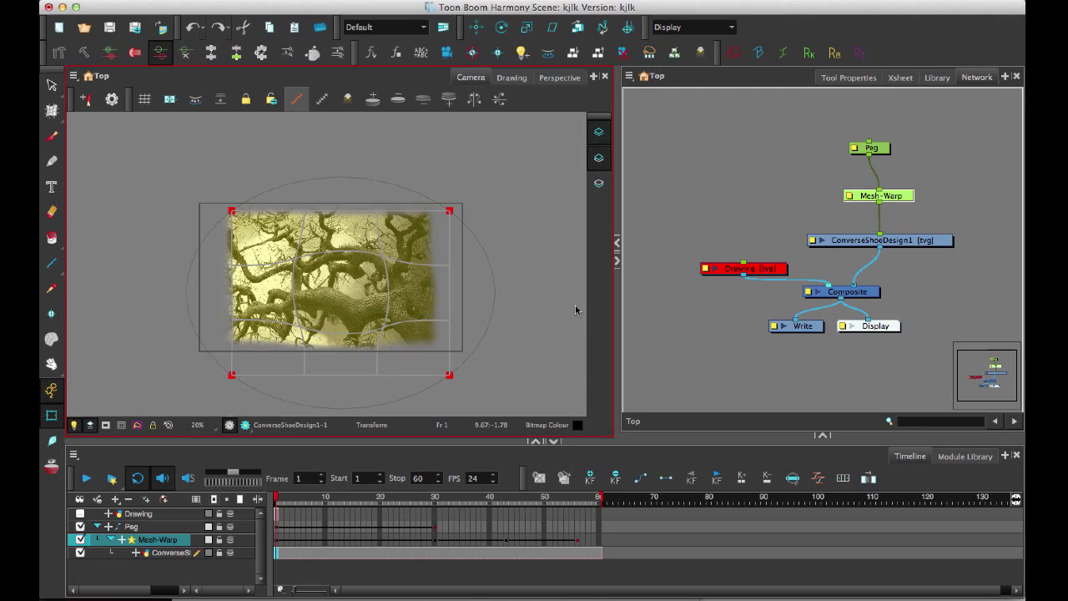